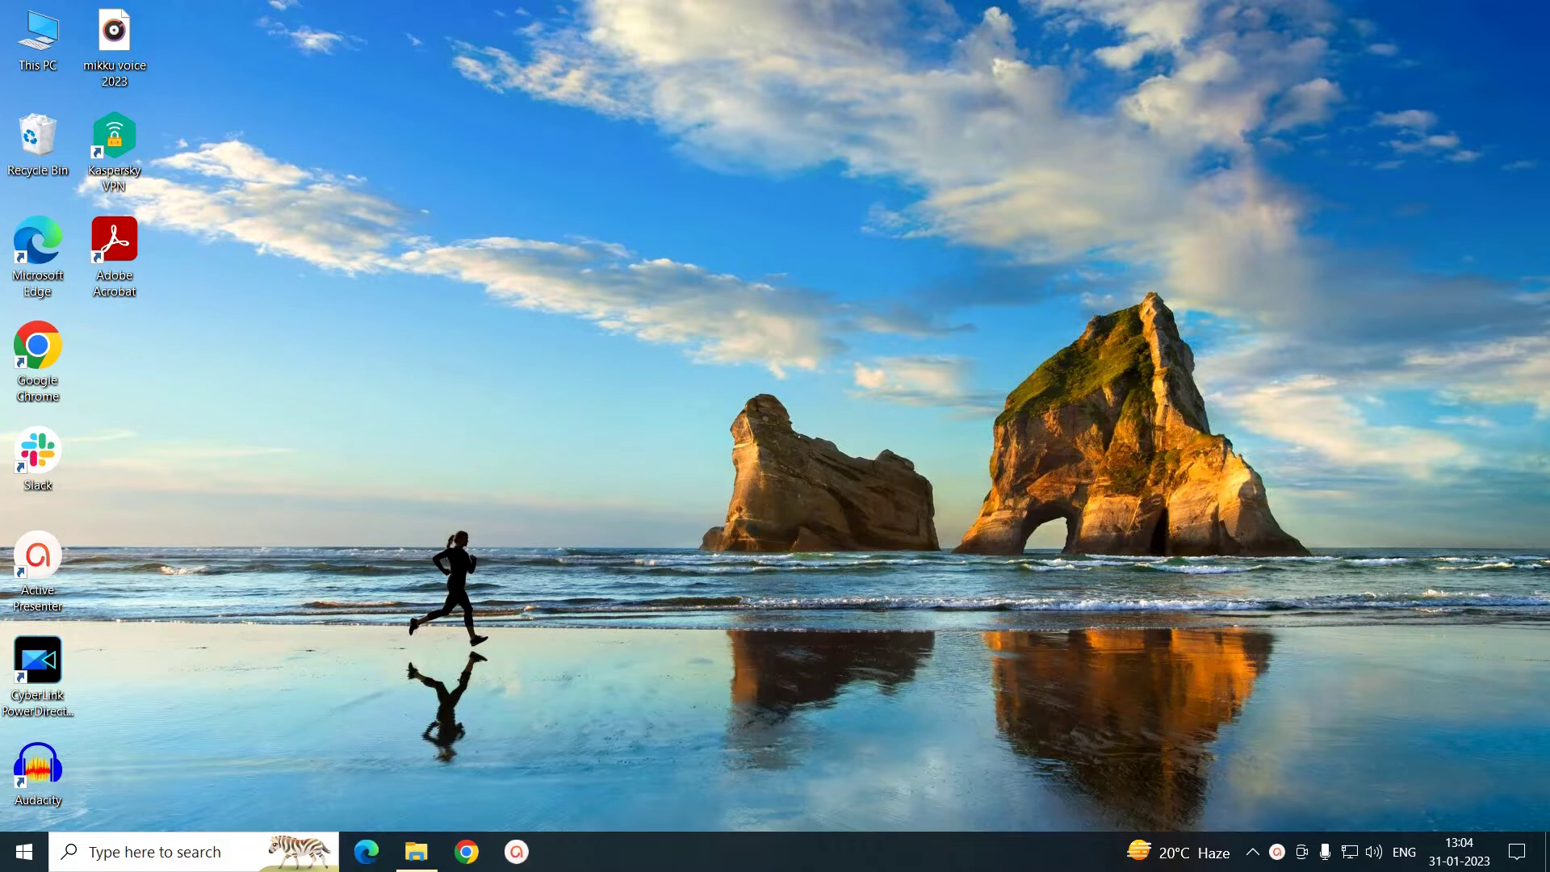
- Set the Hidden attribute on image file 4 in the Images folder through its Properties
key(alt+Tab)
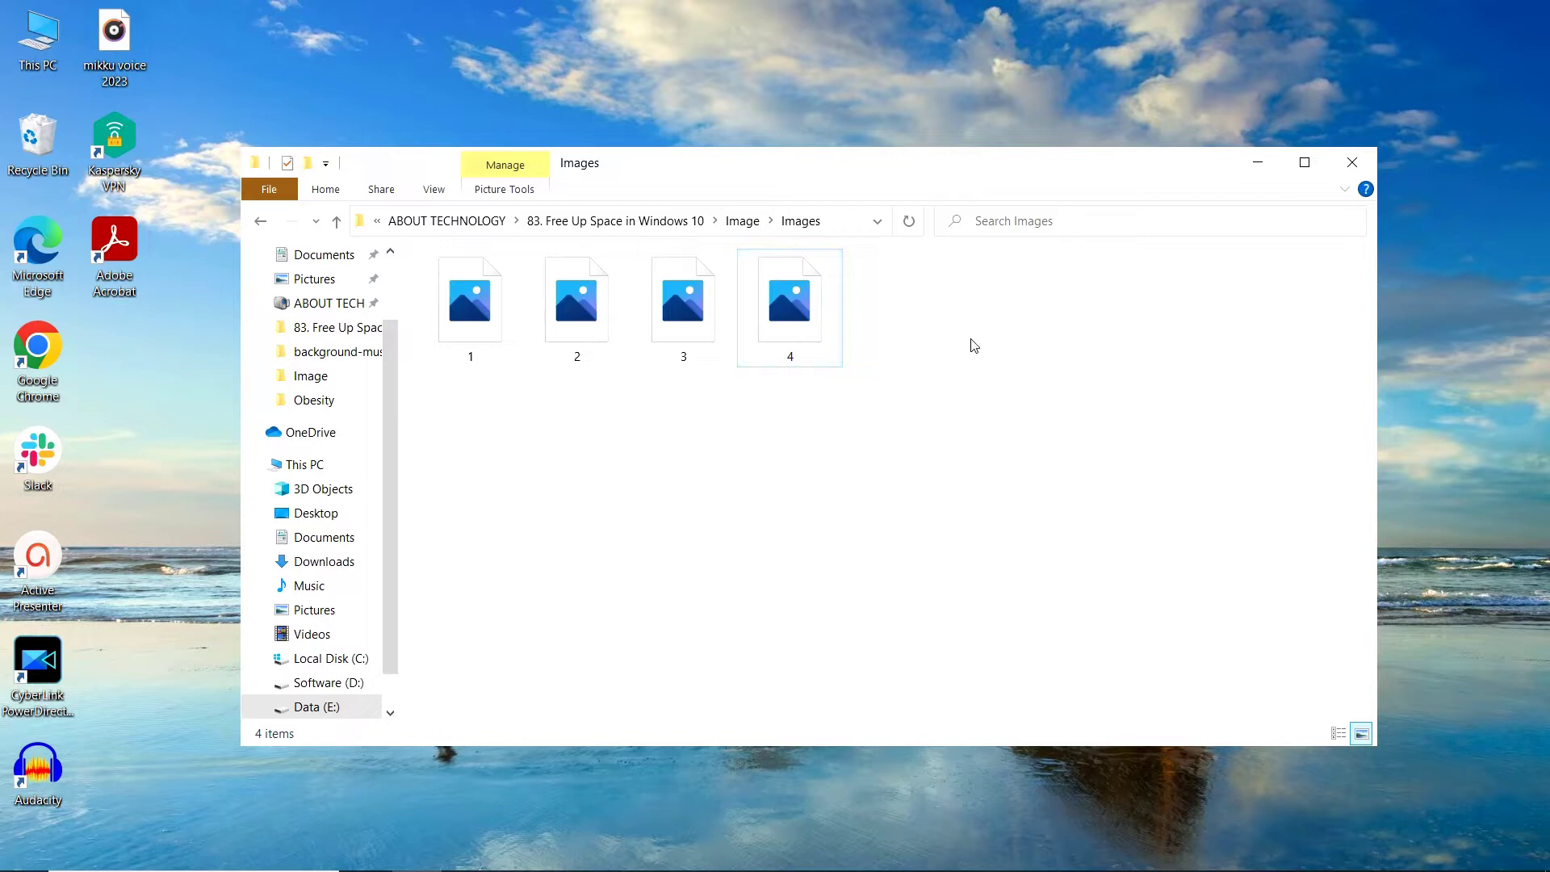
right_click(800, 329)
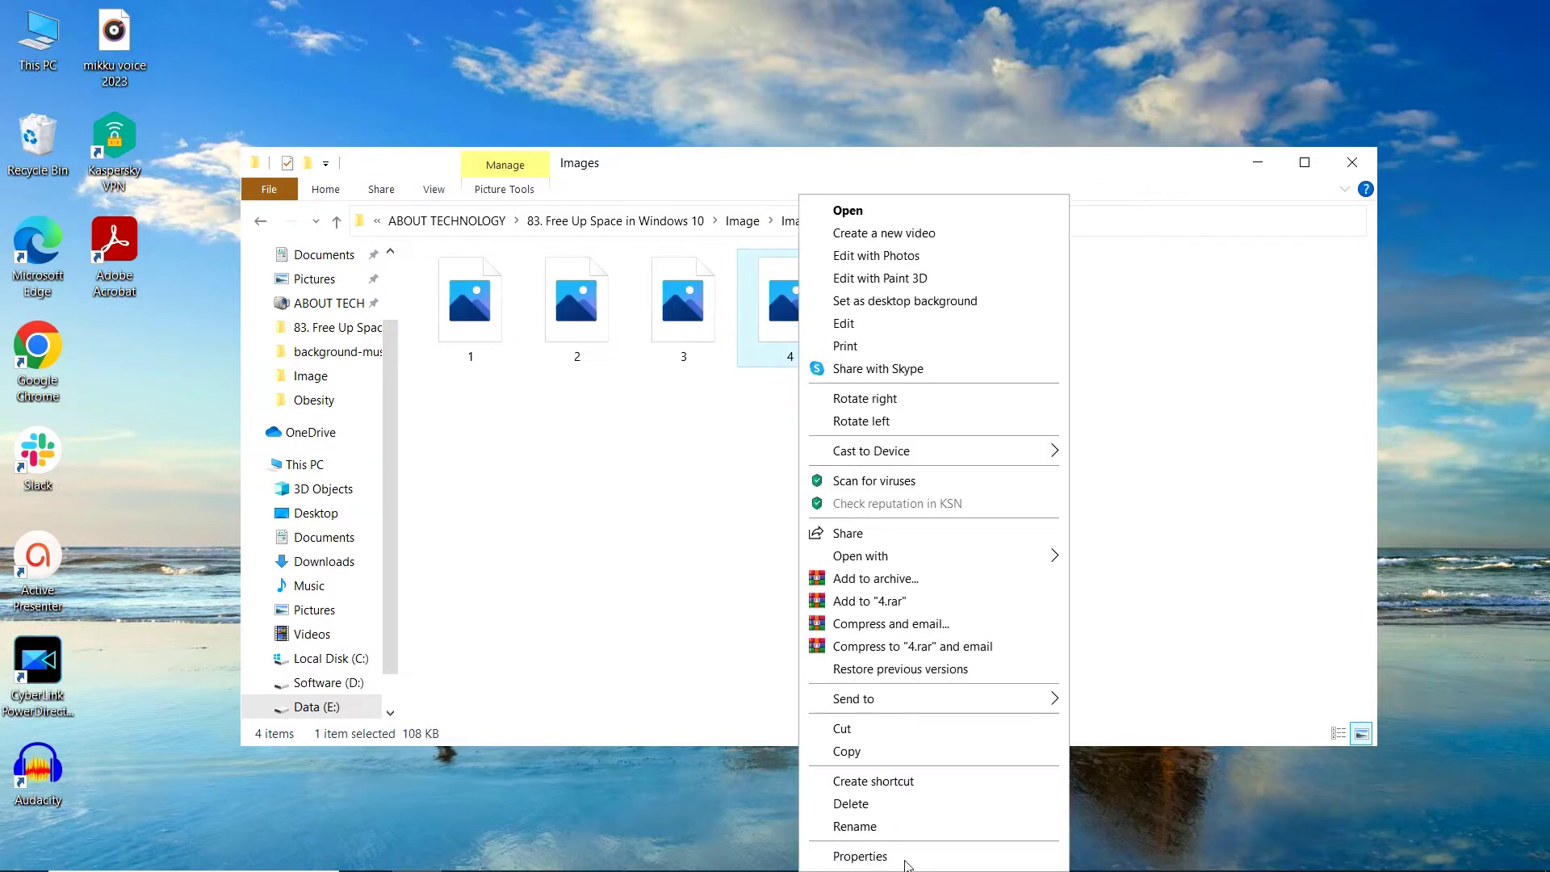
click(906, 858)
click(1000, 702)
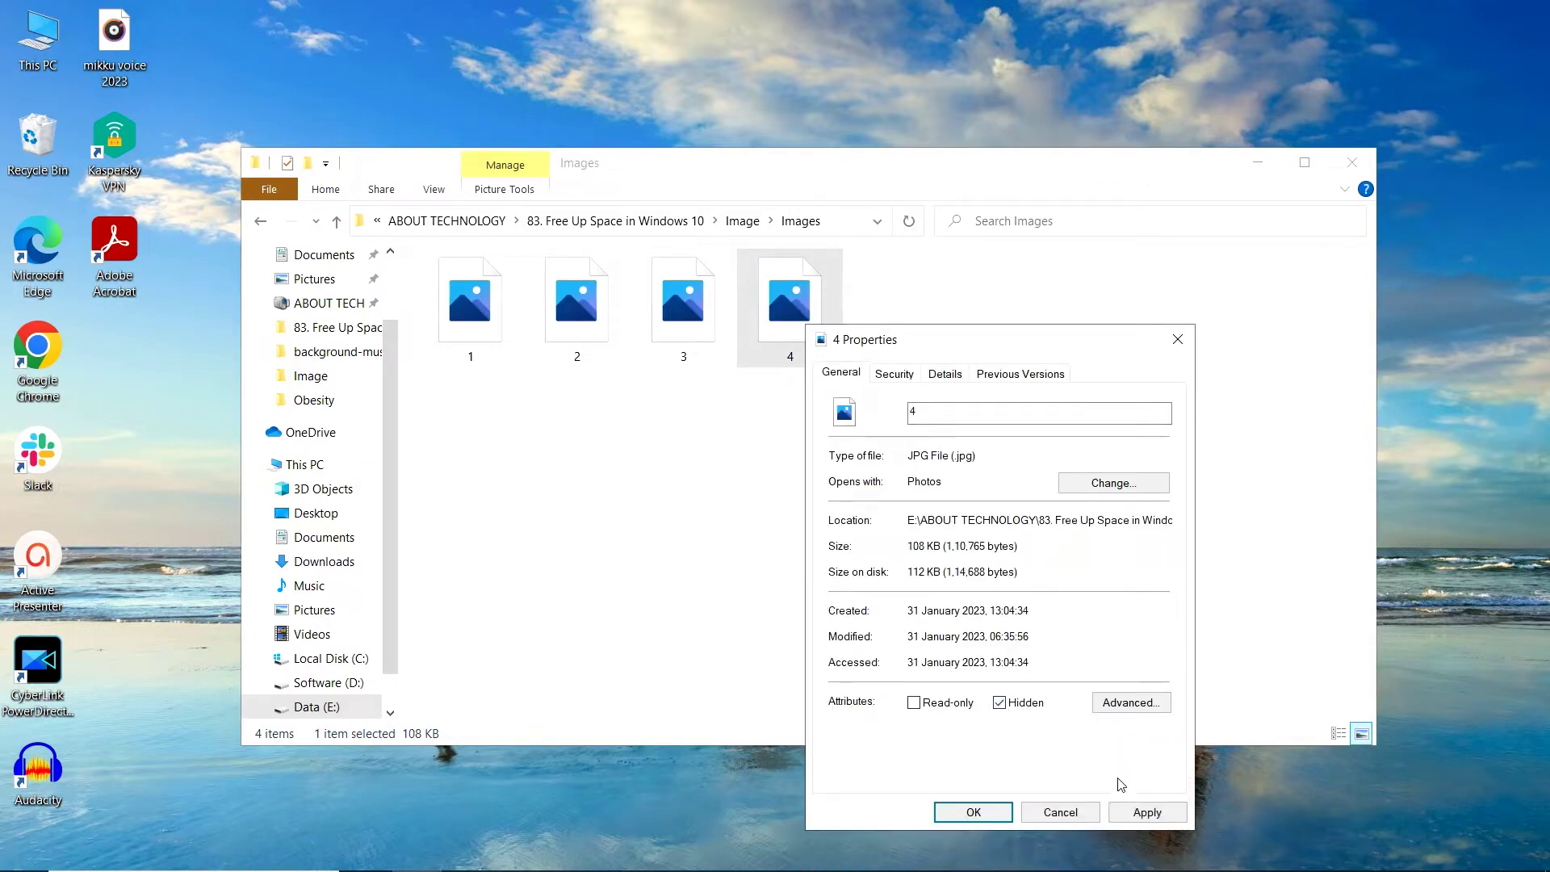
click(1147, 812)
click(974, 812)
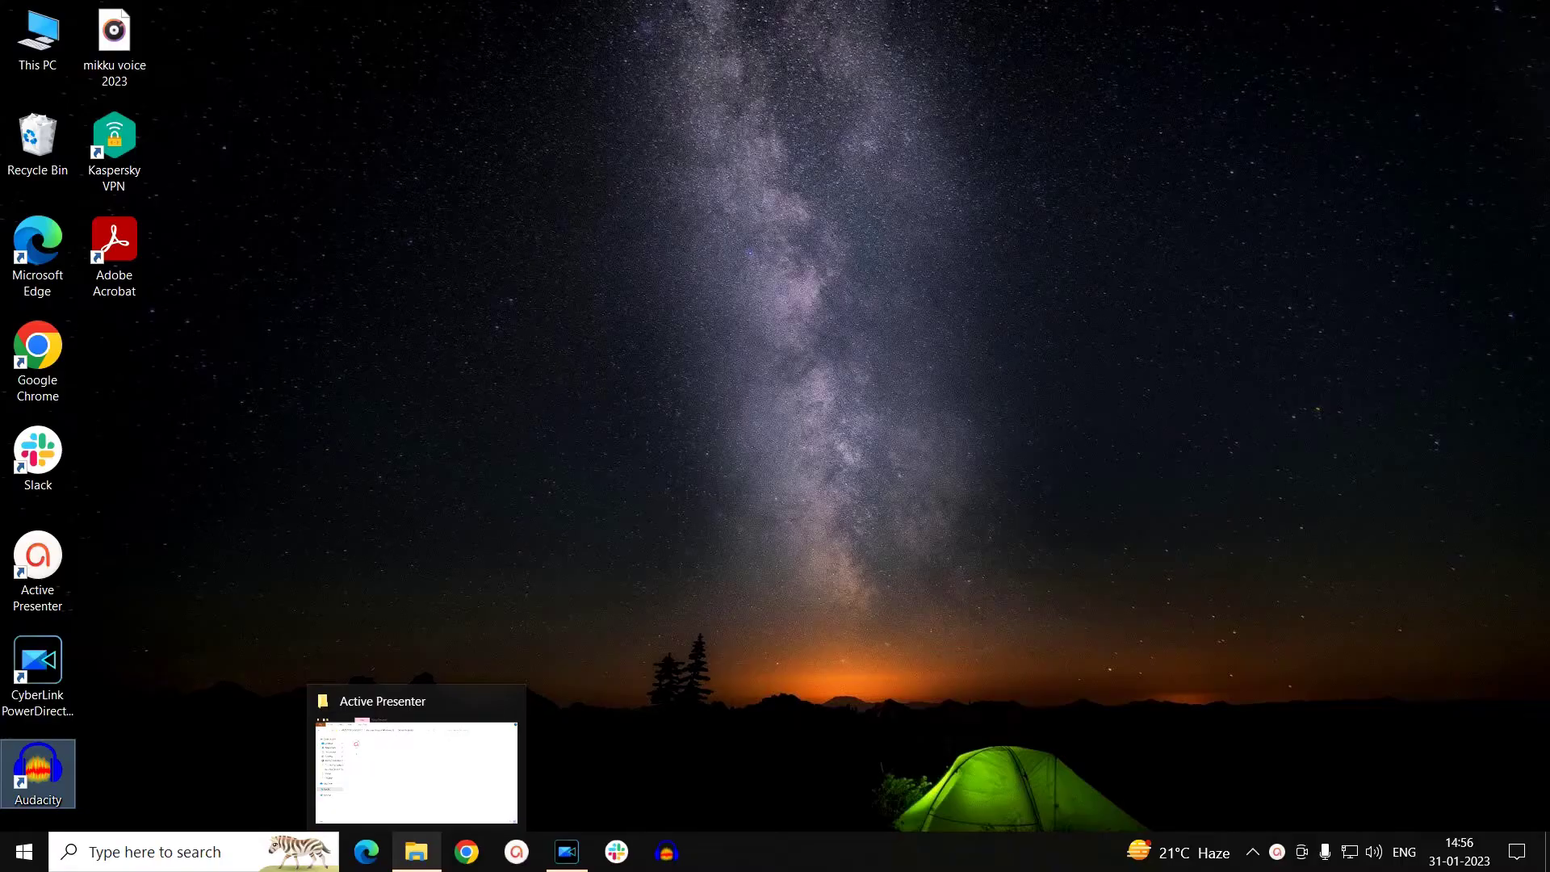
- Restore File Explorer, go to This PC, and bring up the Data (E:) drive's shortcut menu
click(416, 853)
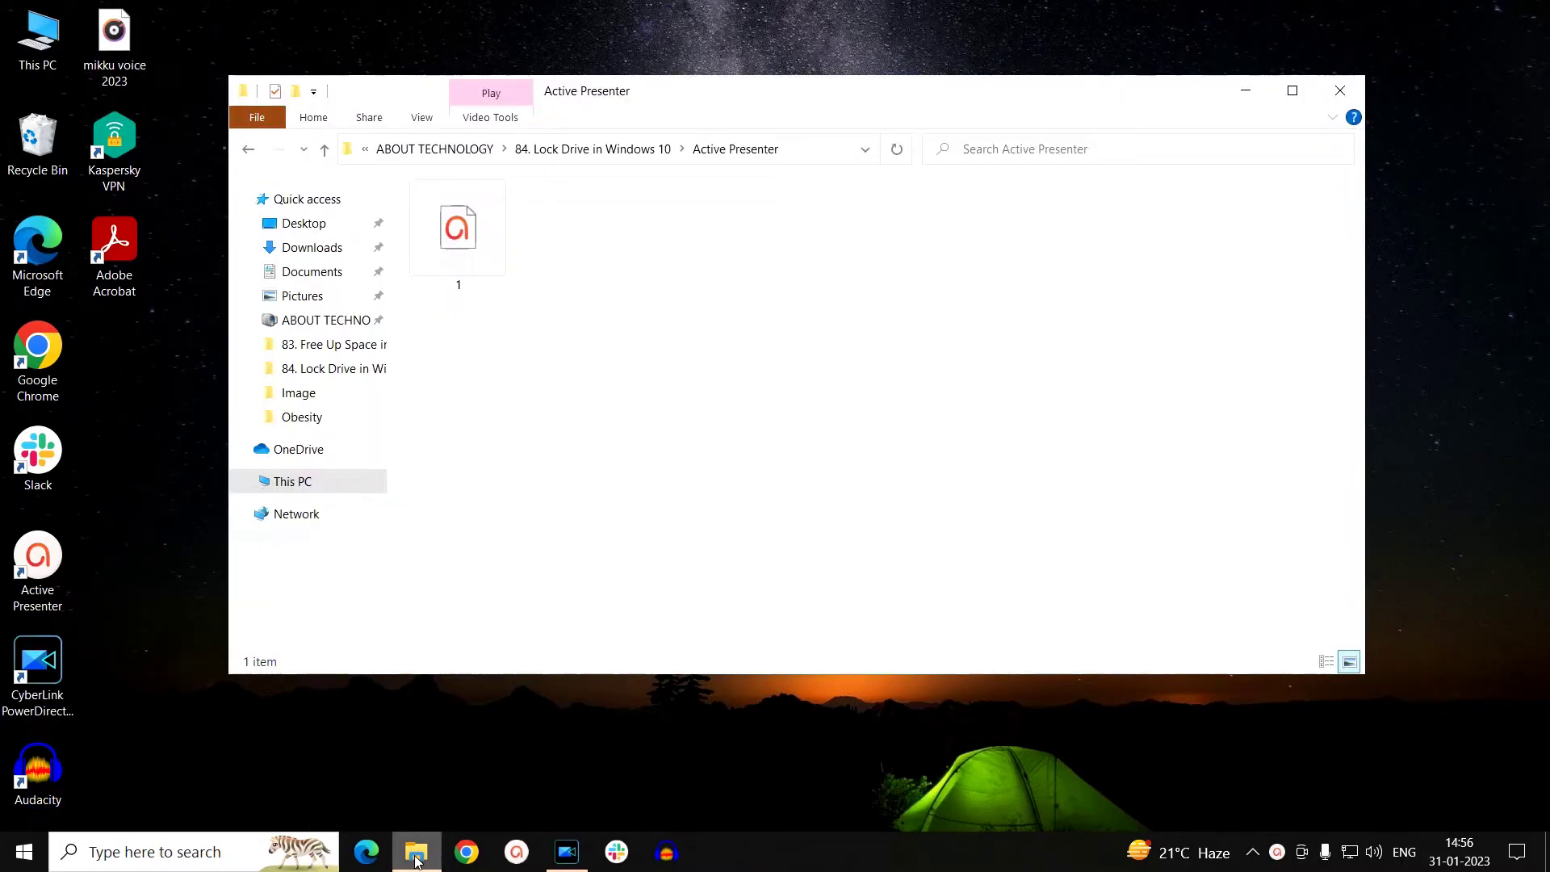
click(339, 482)
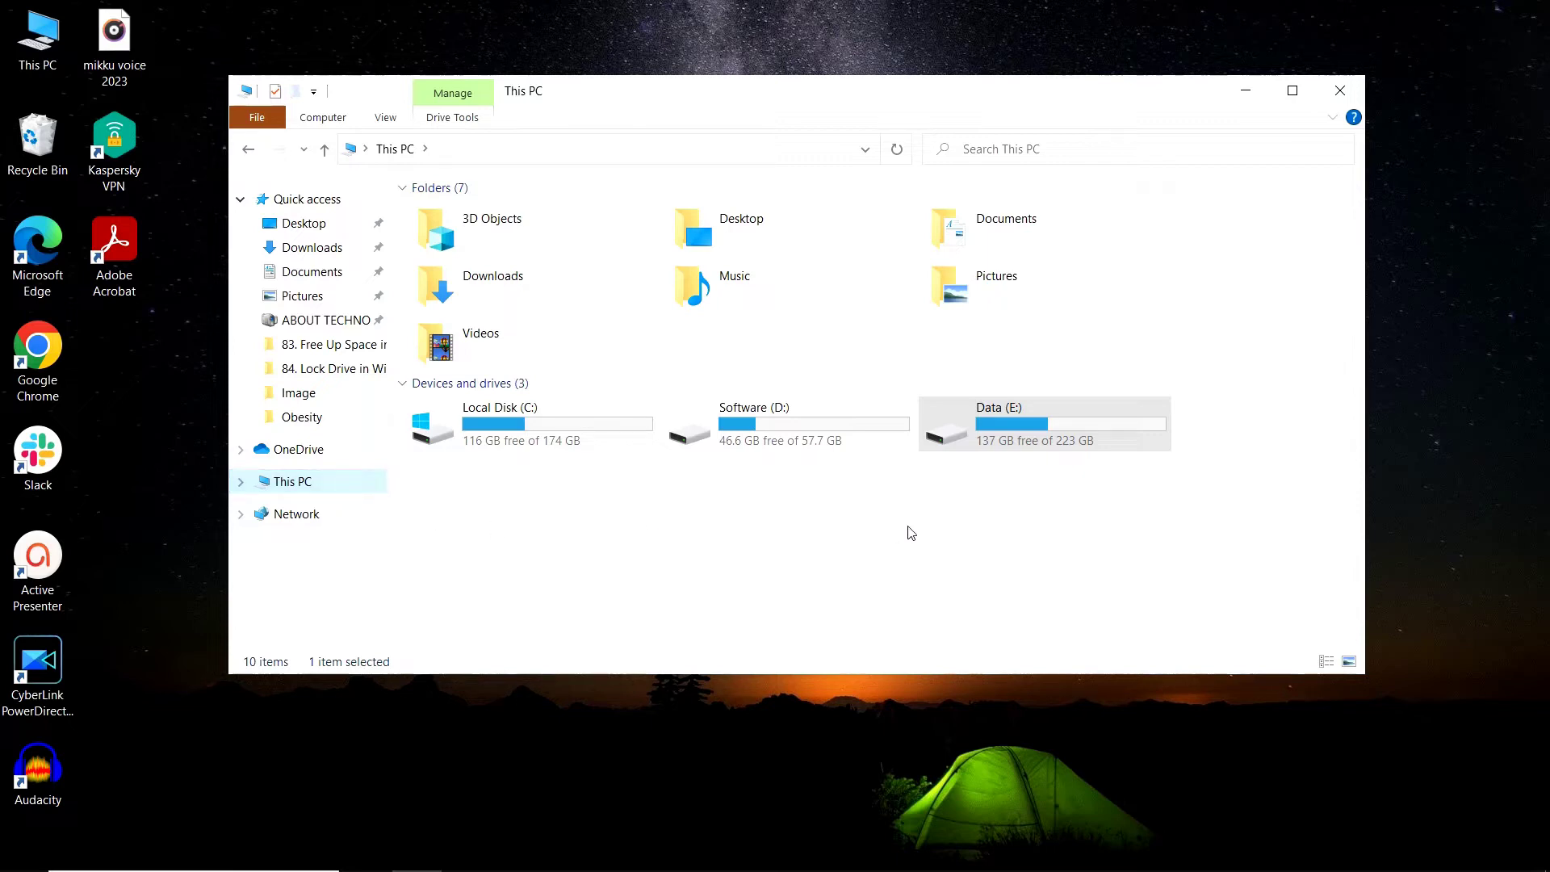
right_click(1014, 428)
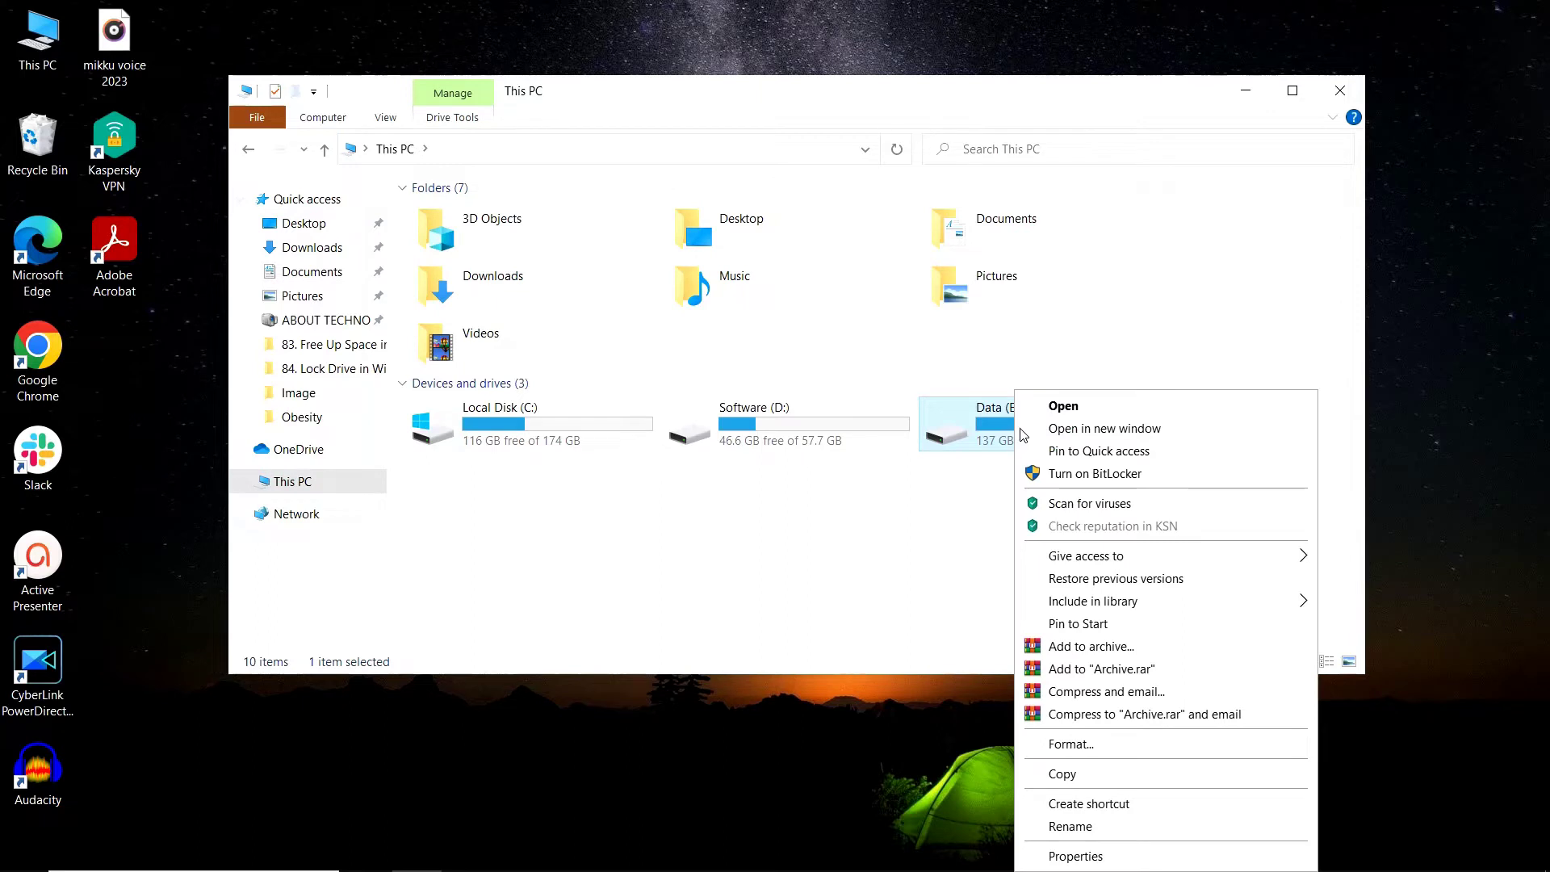
- Turn on BitLocker for drive E with password unlock, entering and re-entering the drive password
click(1105, 478)
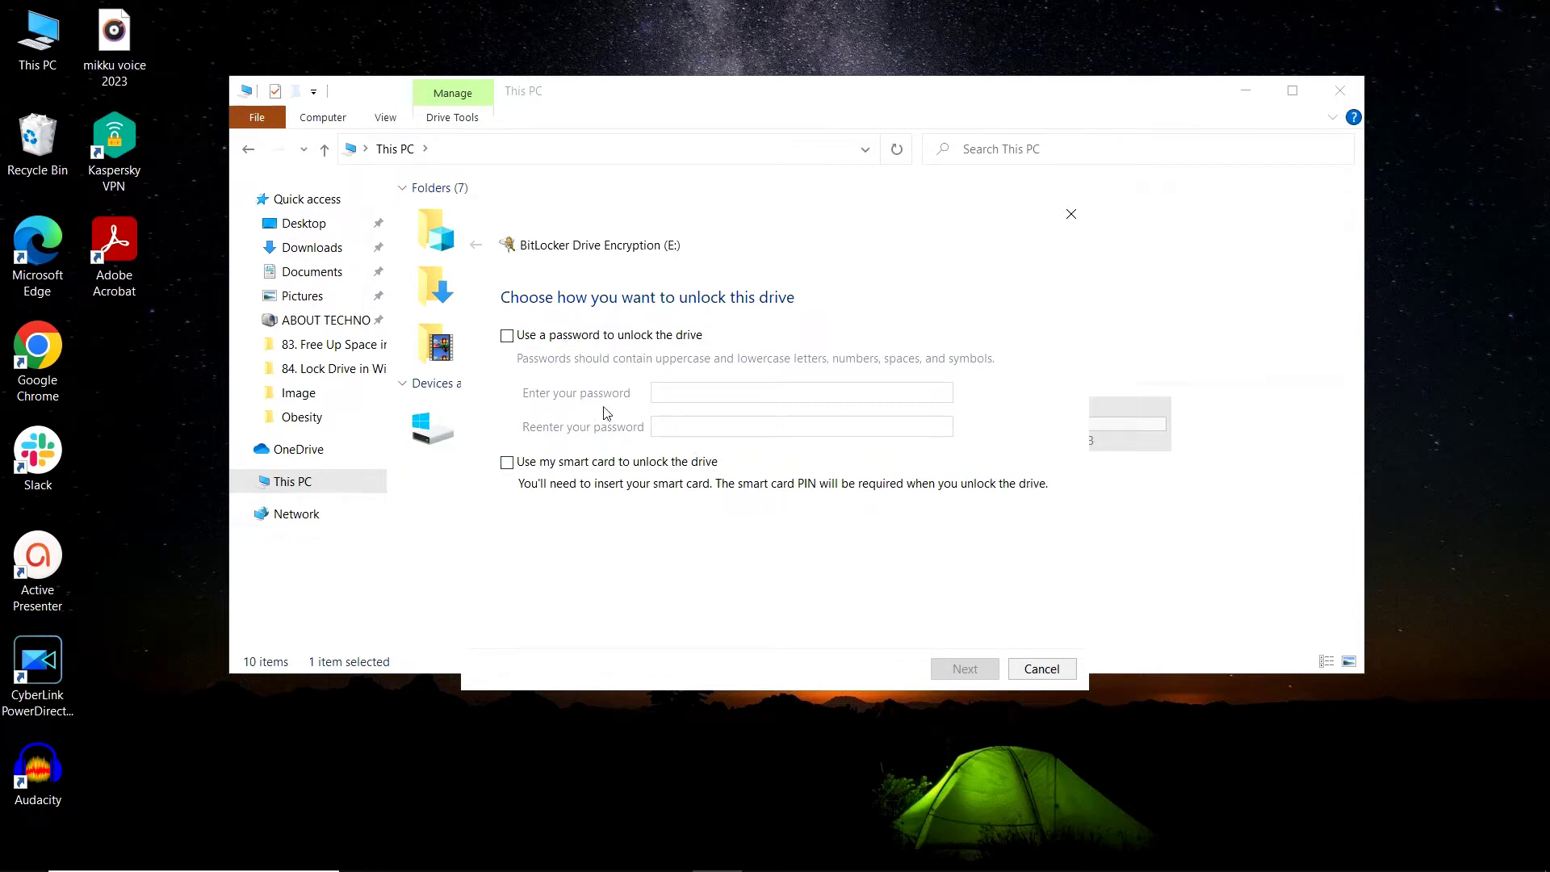
click(507, 339)
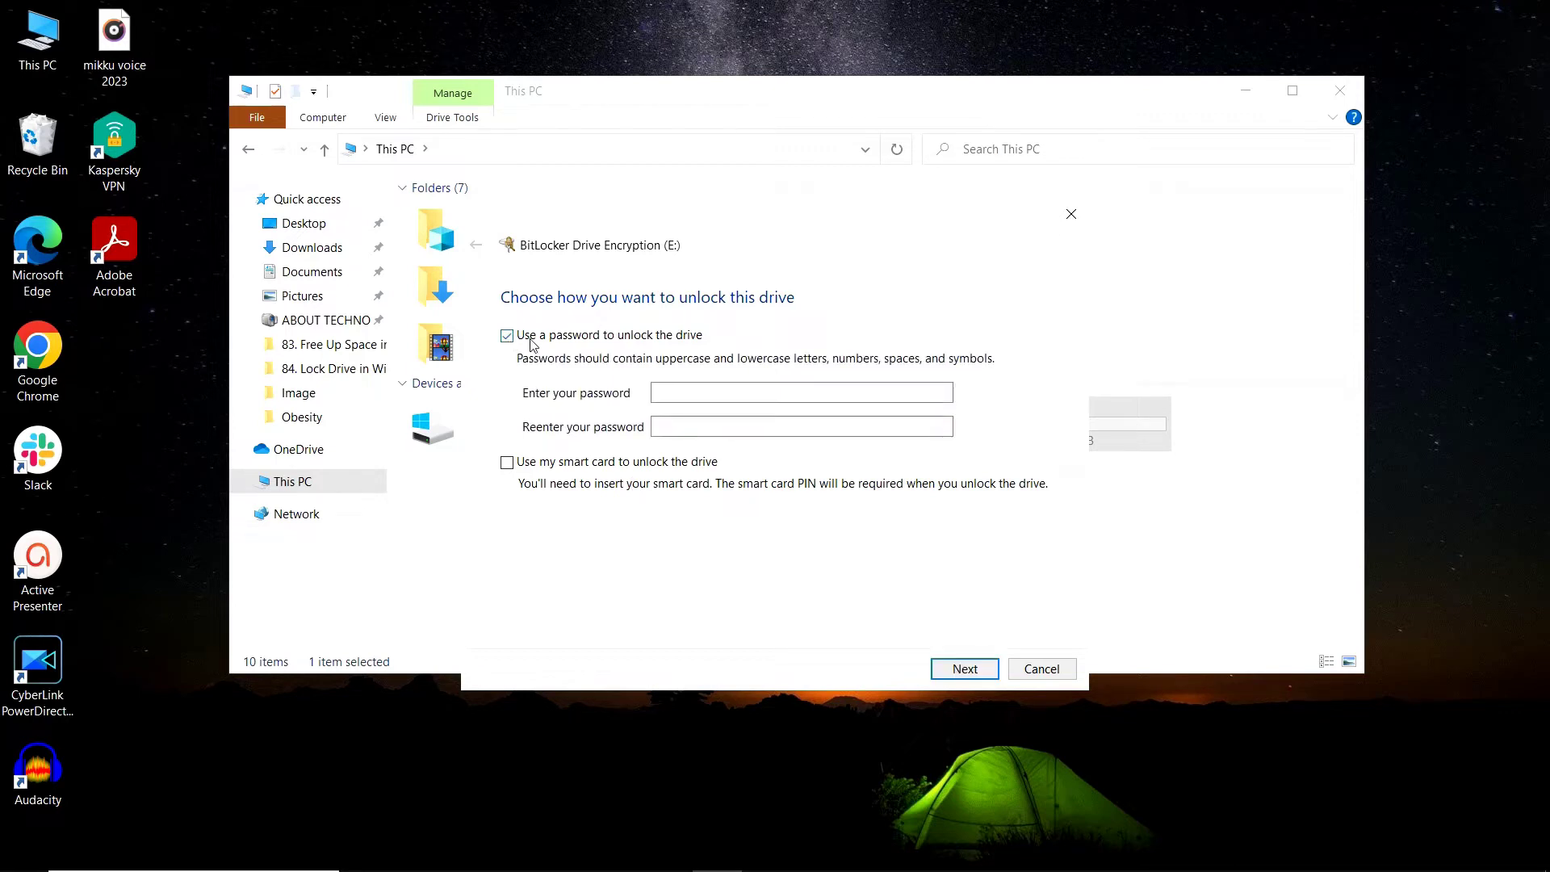
click(665, 395)
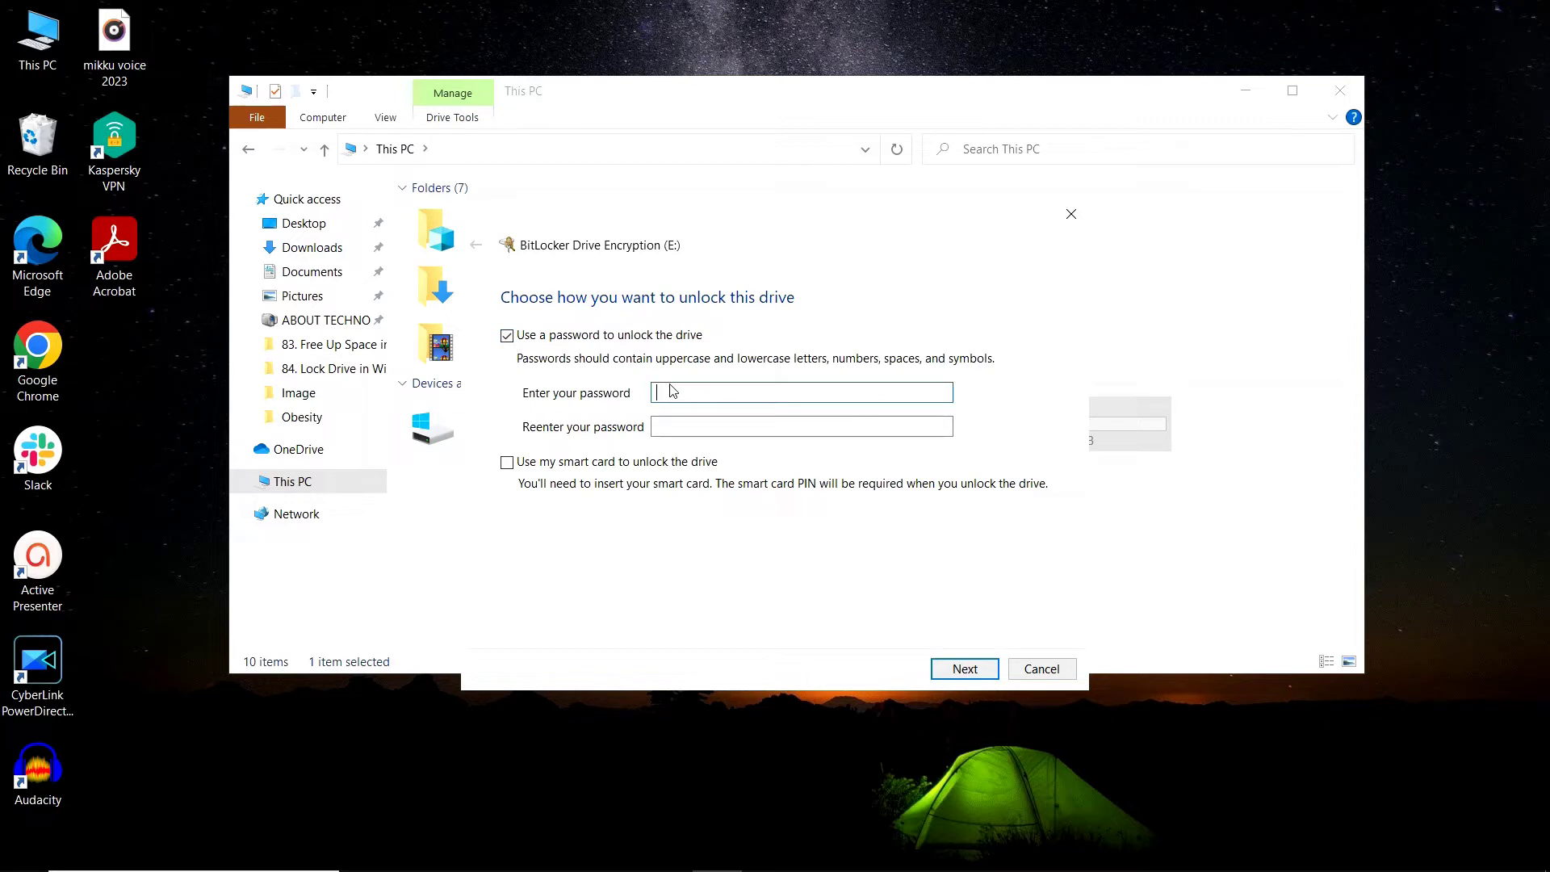
text(abcdefghijk)
click(814, 433)
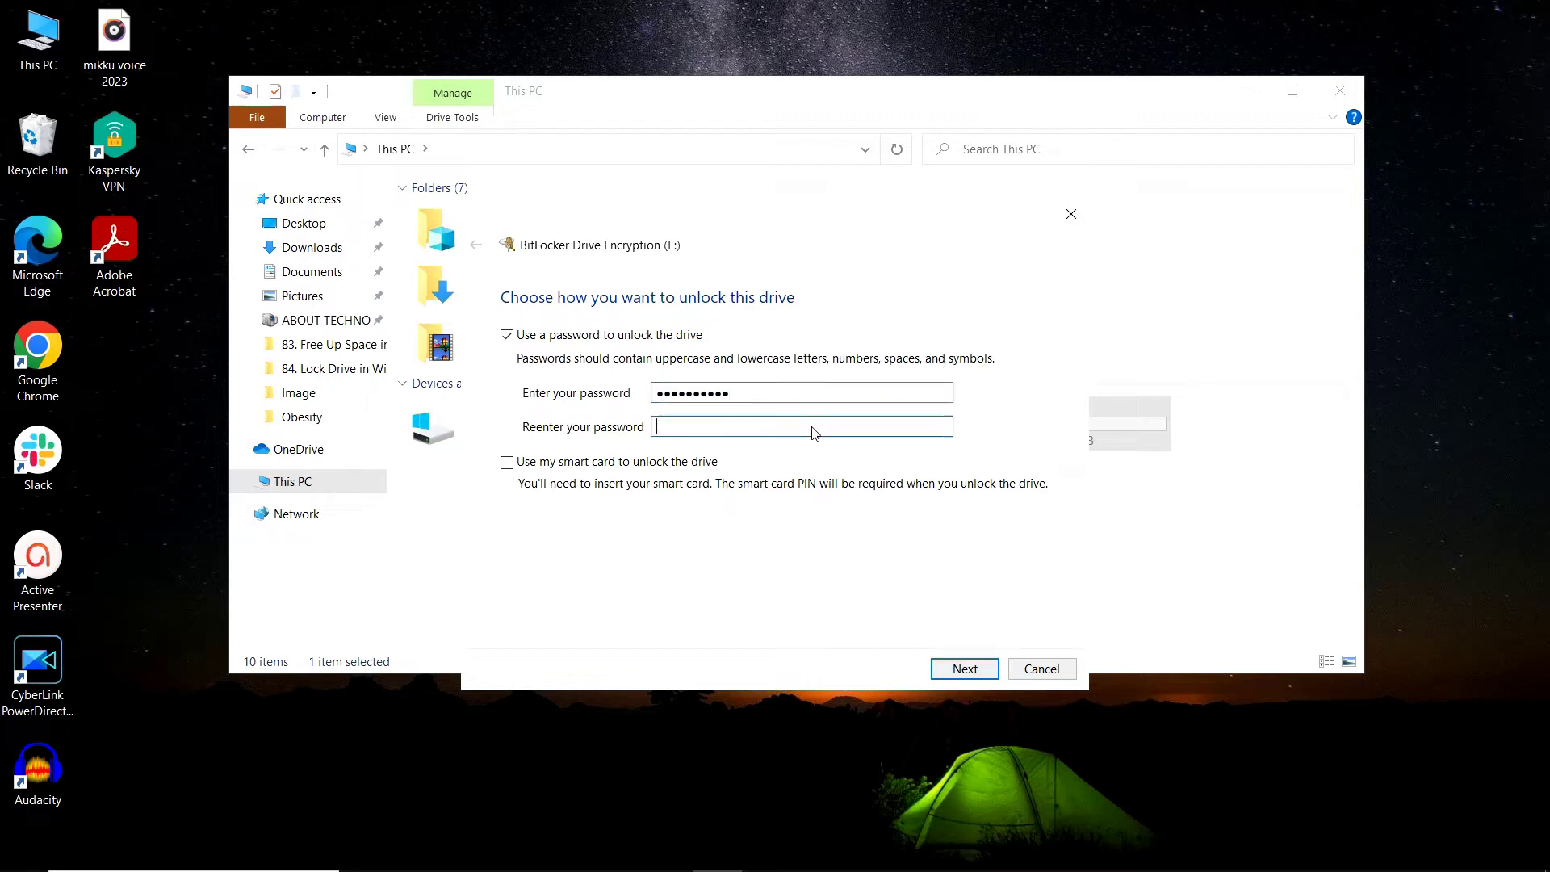
text(abcdefghjk)
click(962, 676)
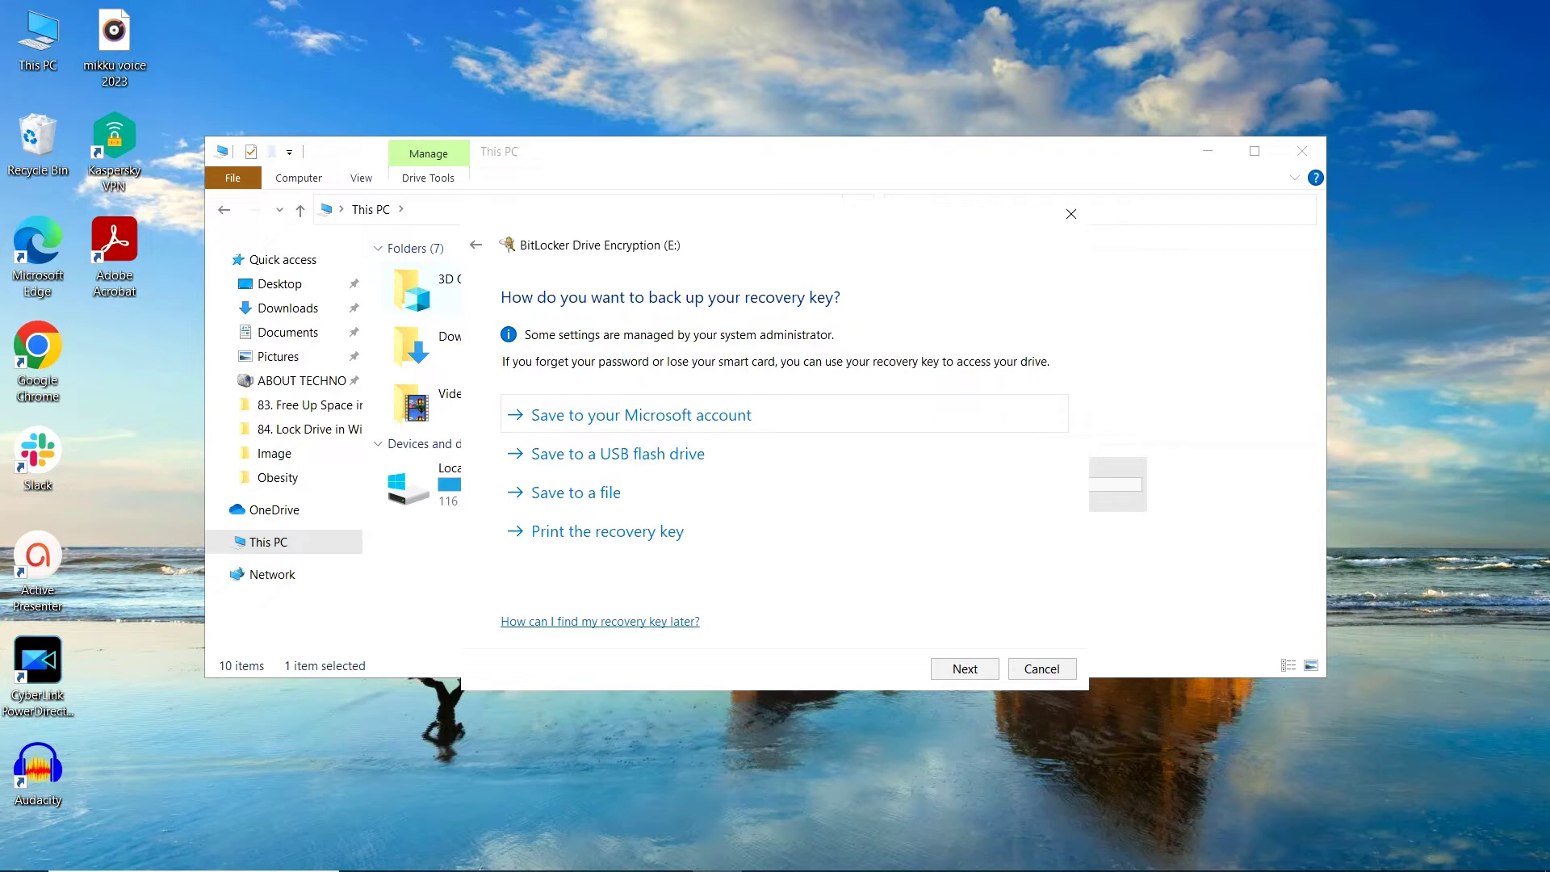
- Save the recovery key to the desktop as 'BitLocker Recovery Key', trimming the key code from the name
click(575, 493)
click(729, 604)
key(shift+End)
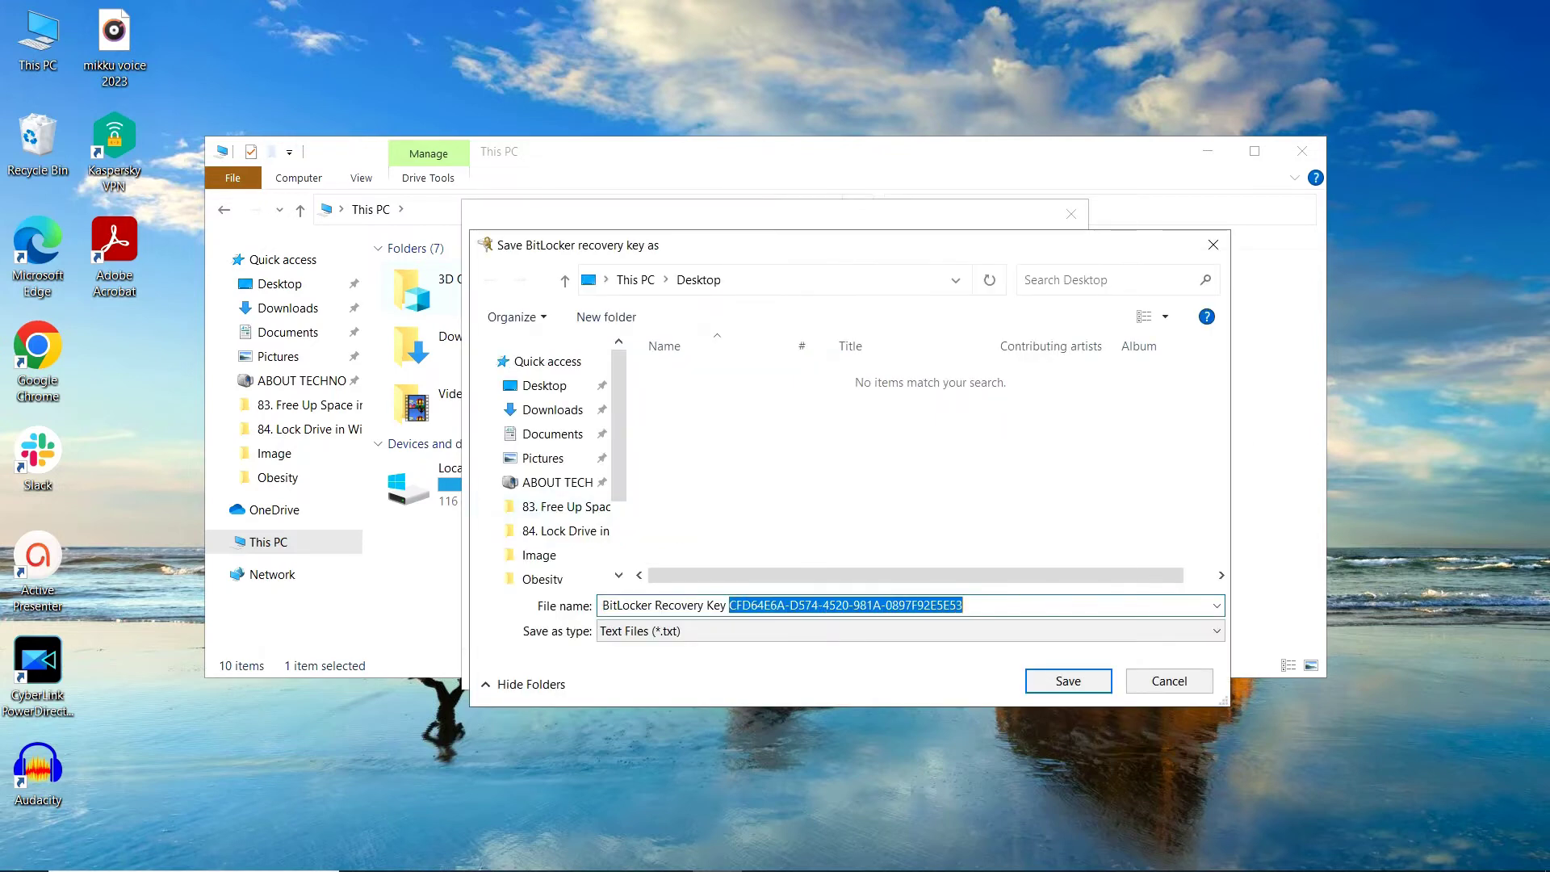
key(BackSpace)
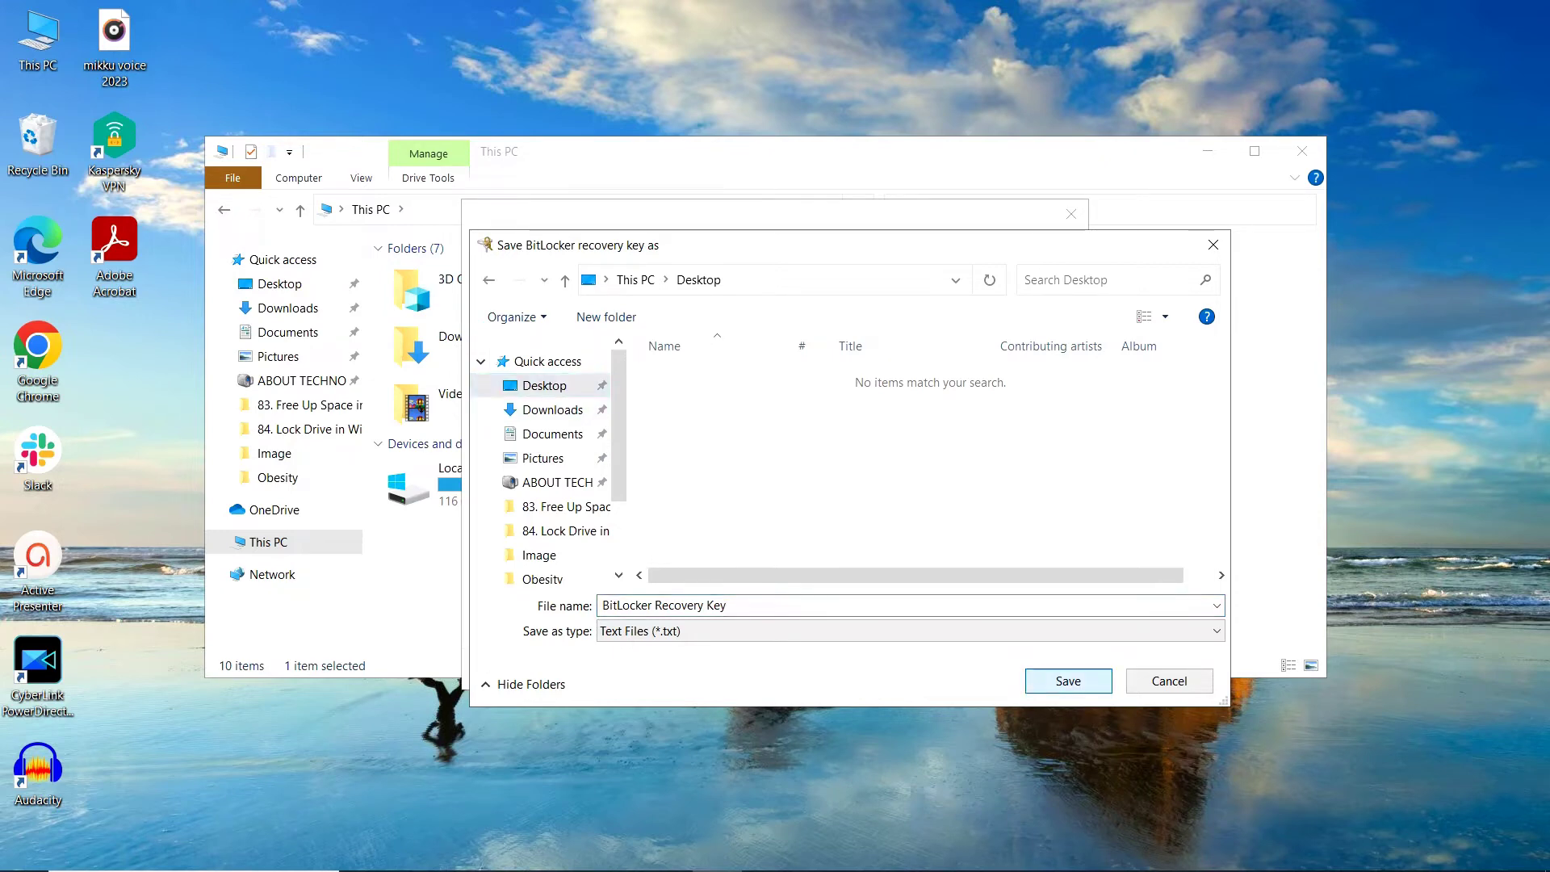
key(Return)
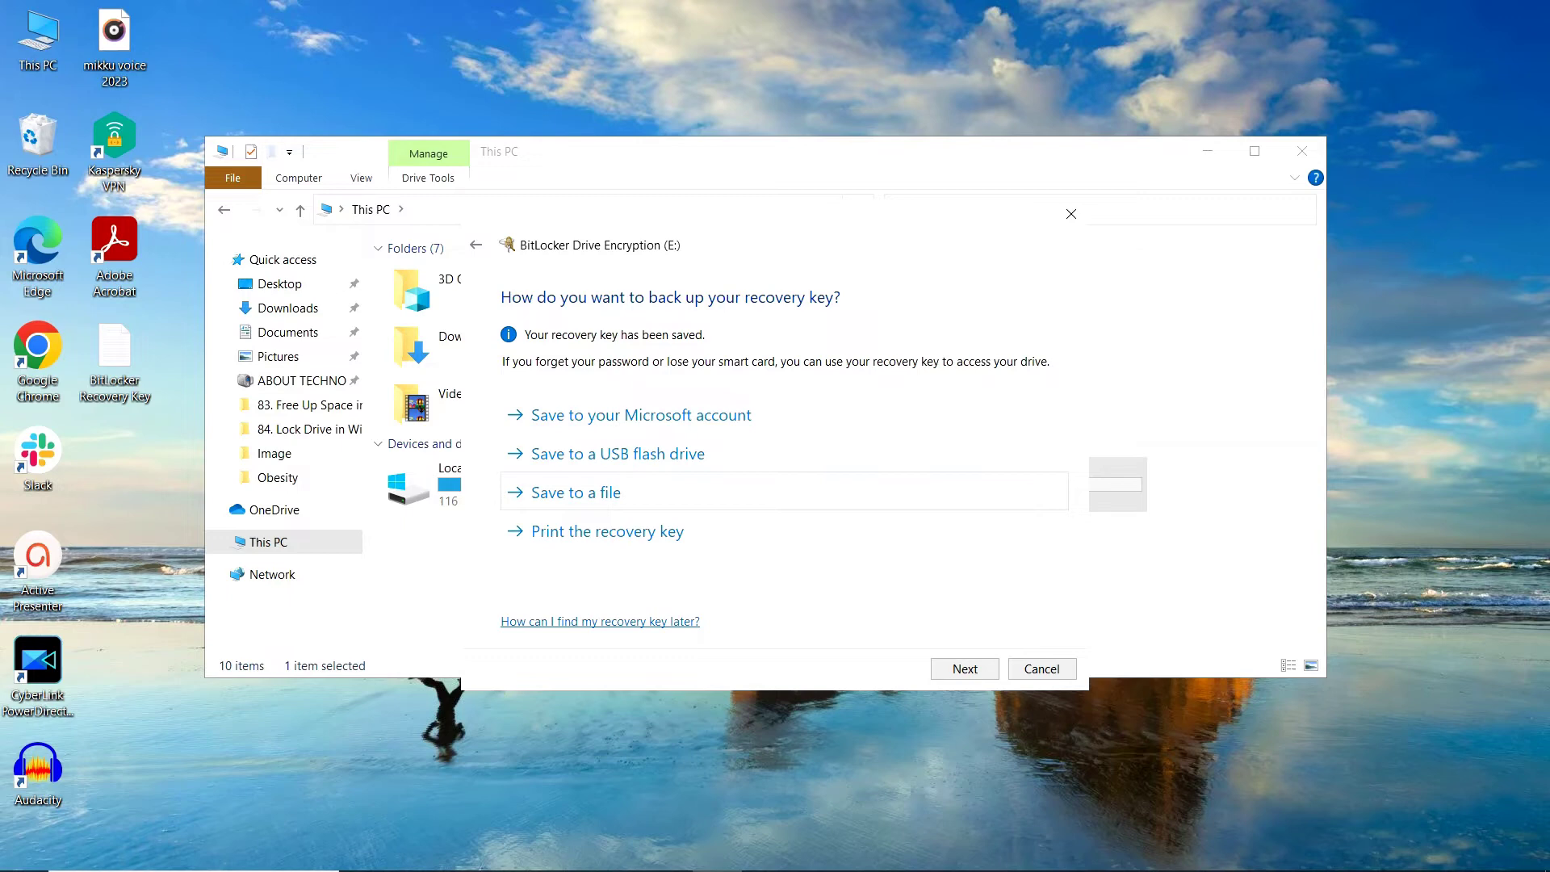
drag(167, 446, 75, 318)
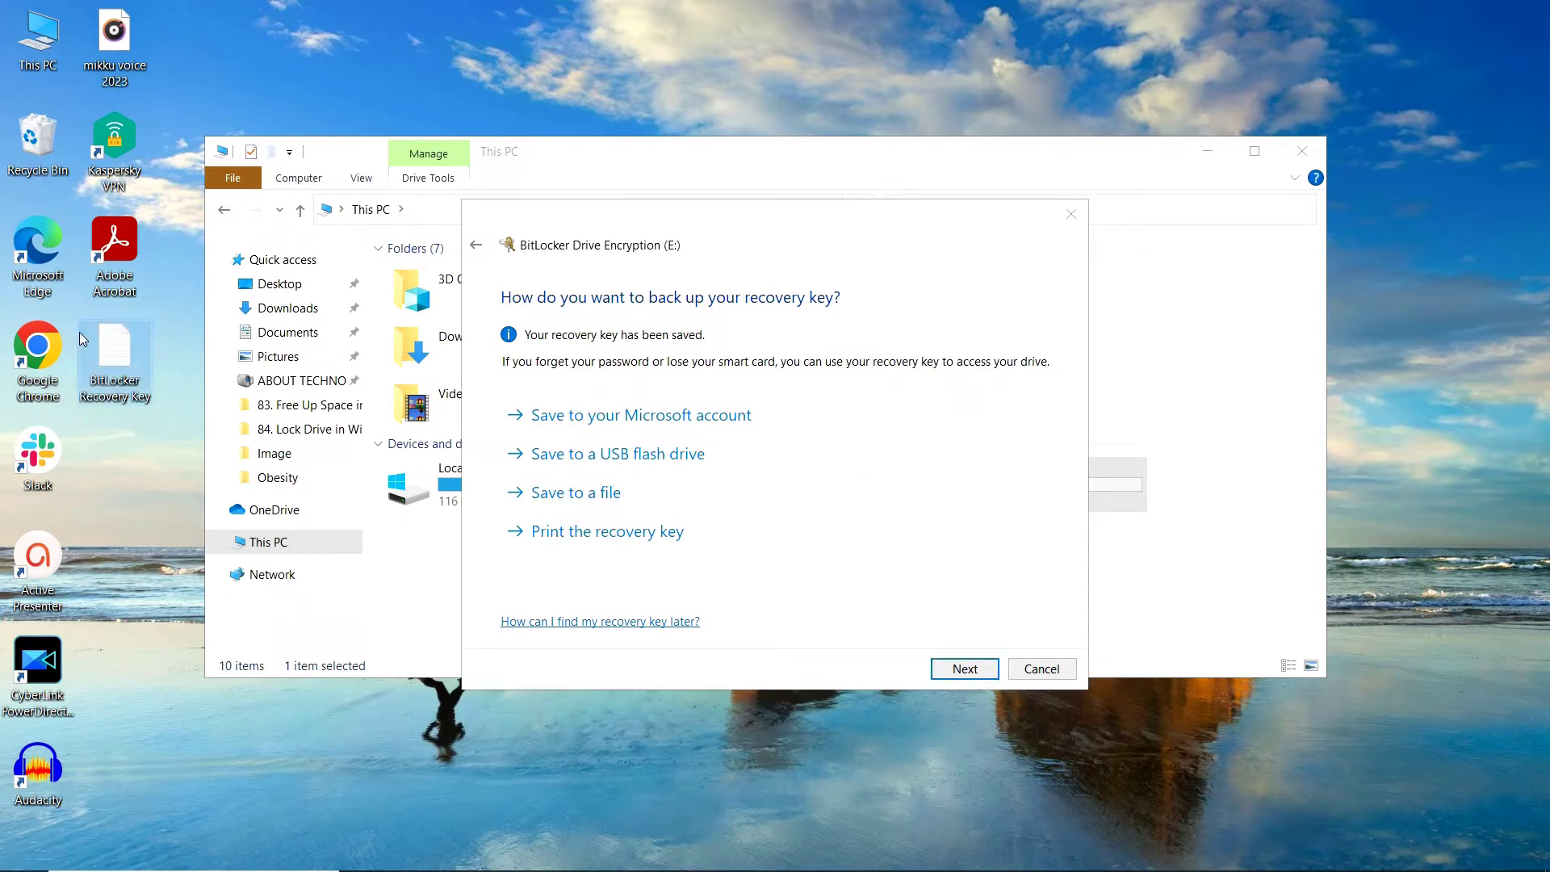
click(955, 669)
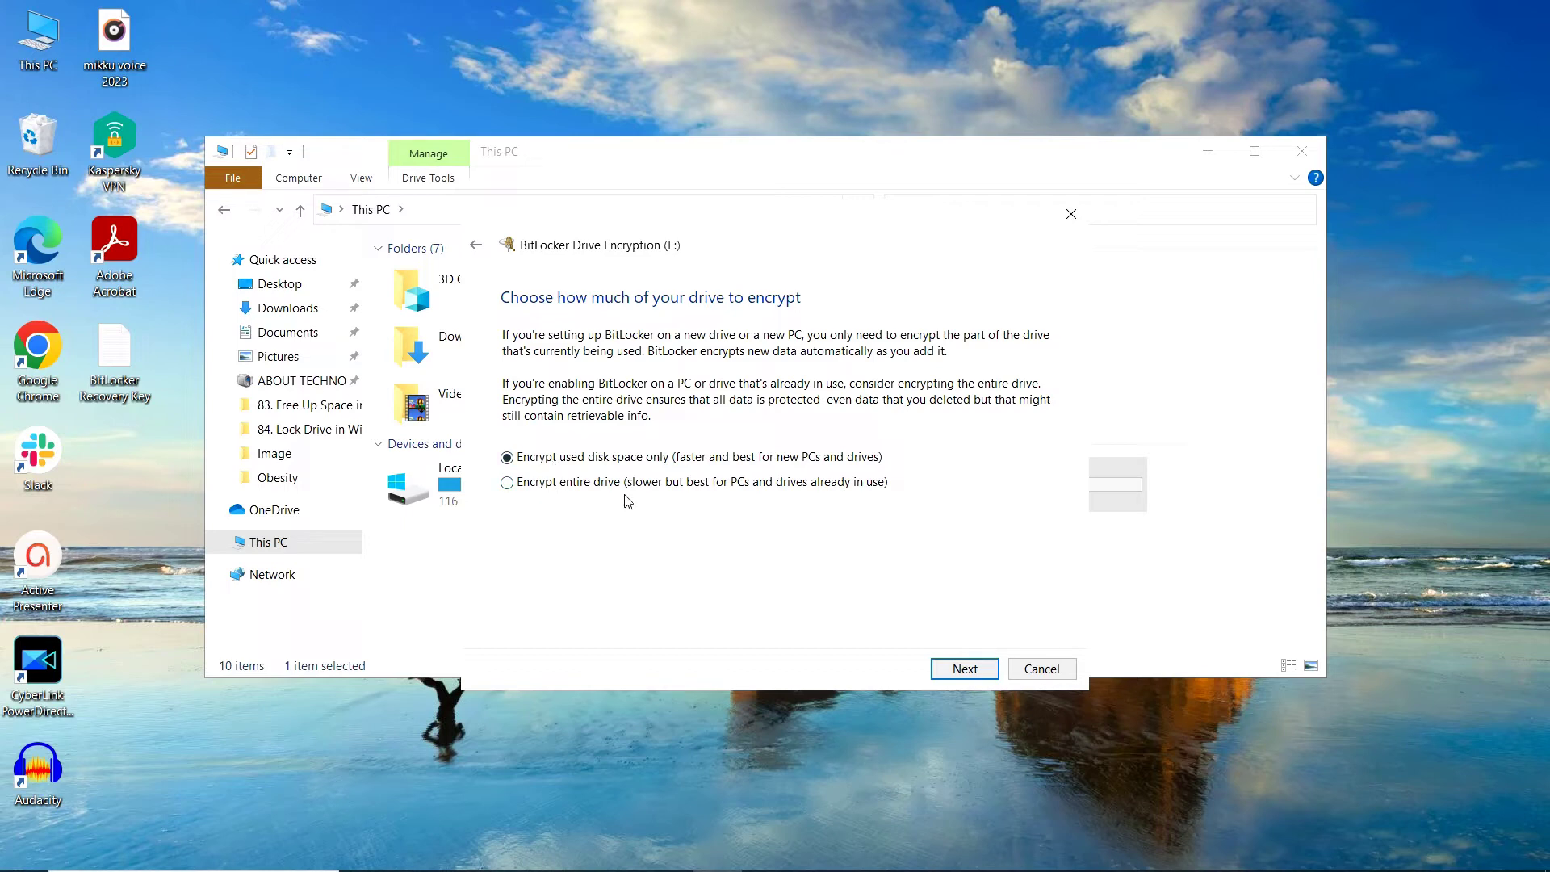
- Keep 'Encrypt used disk space only' and 'New encryption mode' as the encryption choices
click(945, 664)
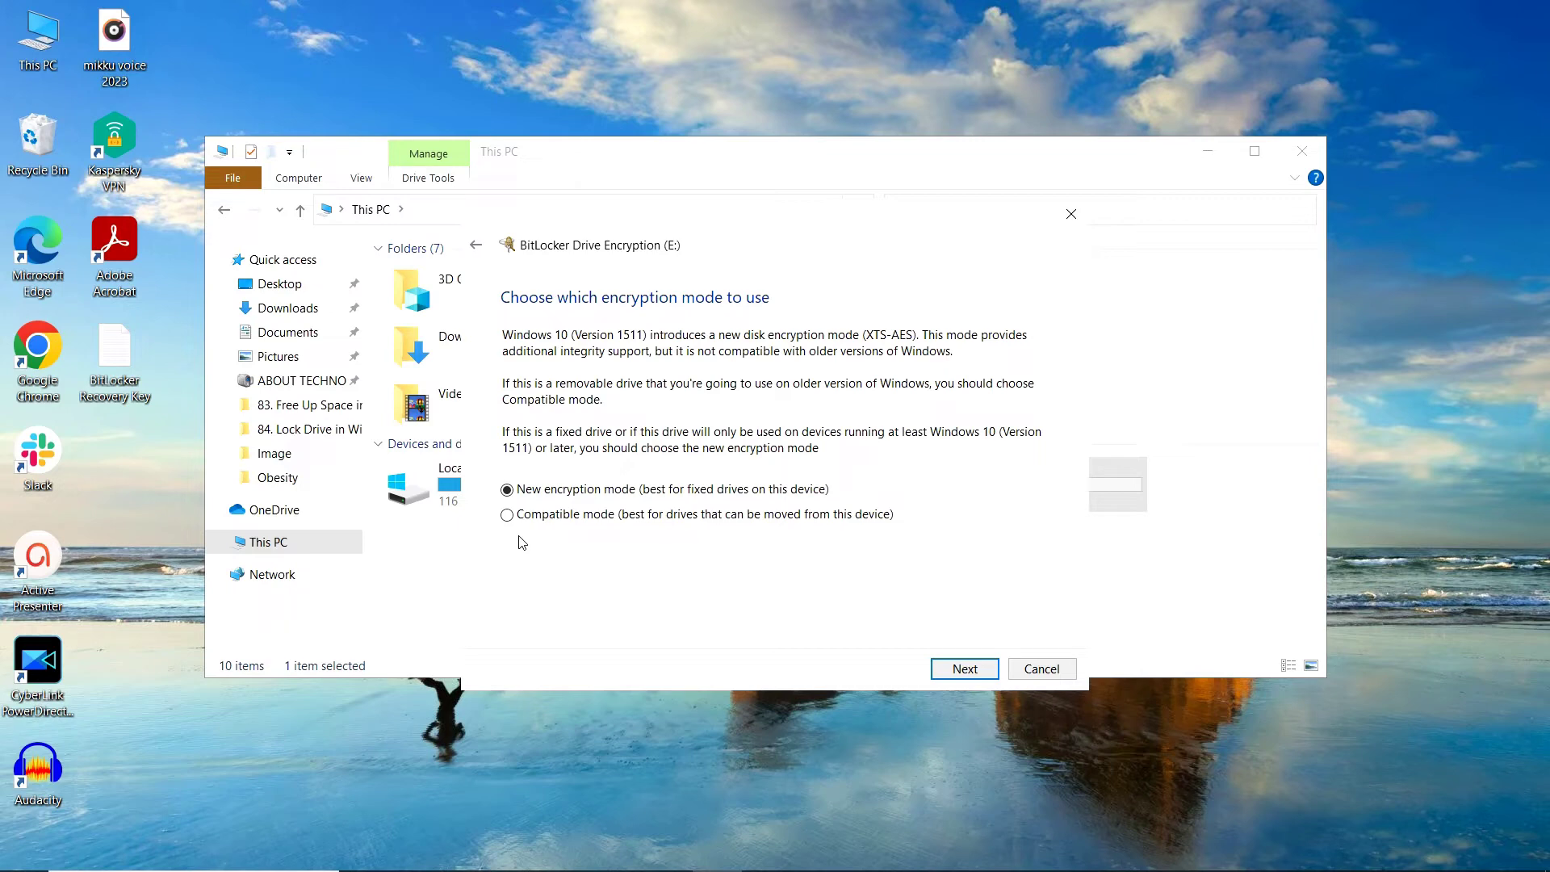
click(959, 673)
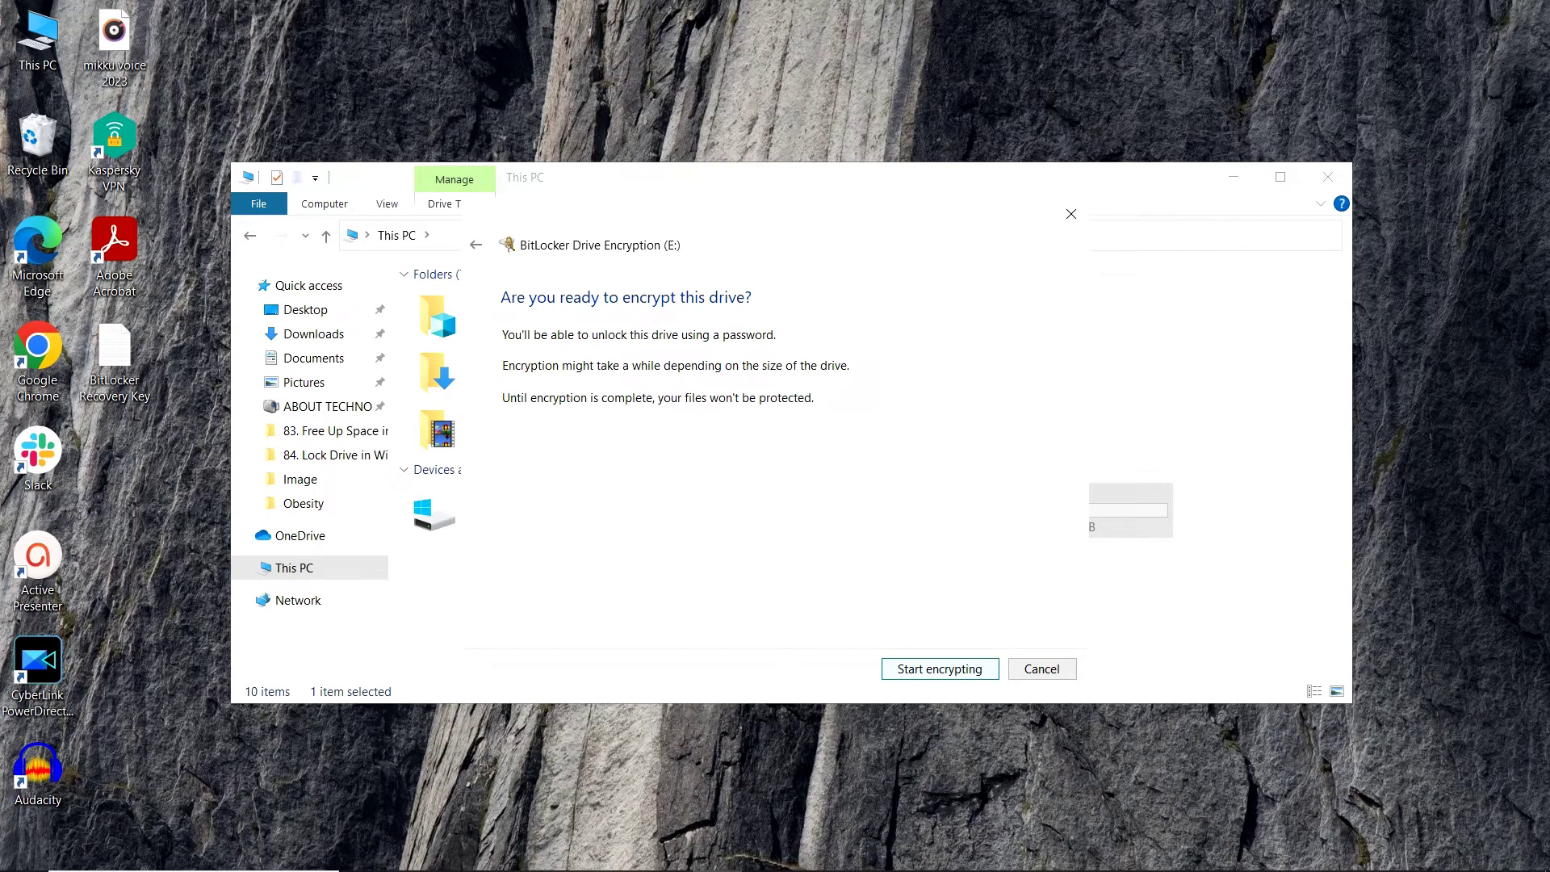
- Start encrypting drive E, dismiss the completion notice, and confirm drive E is locked
key(Return)
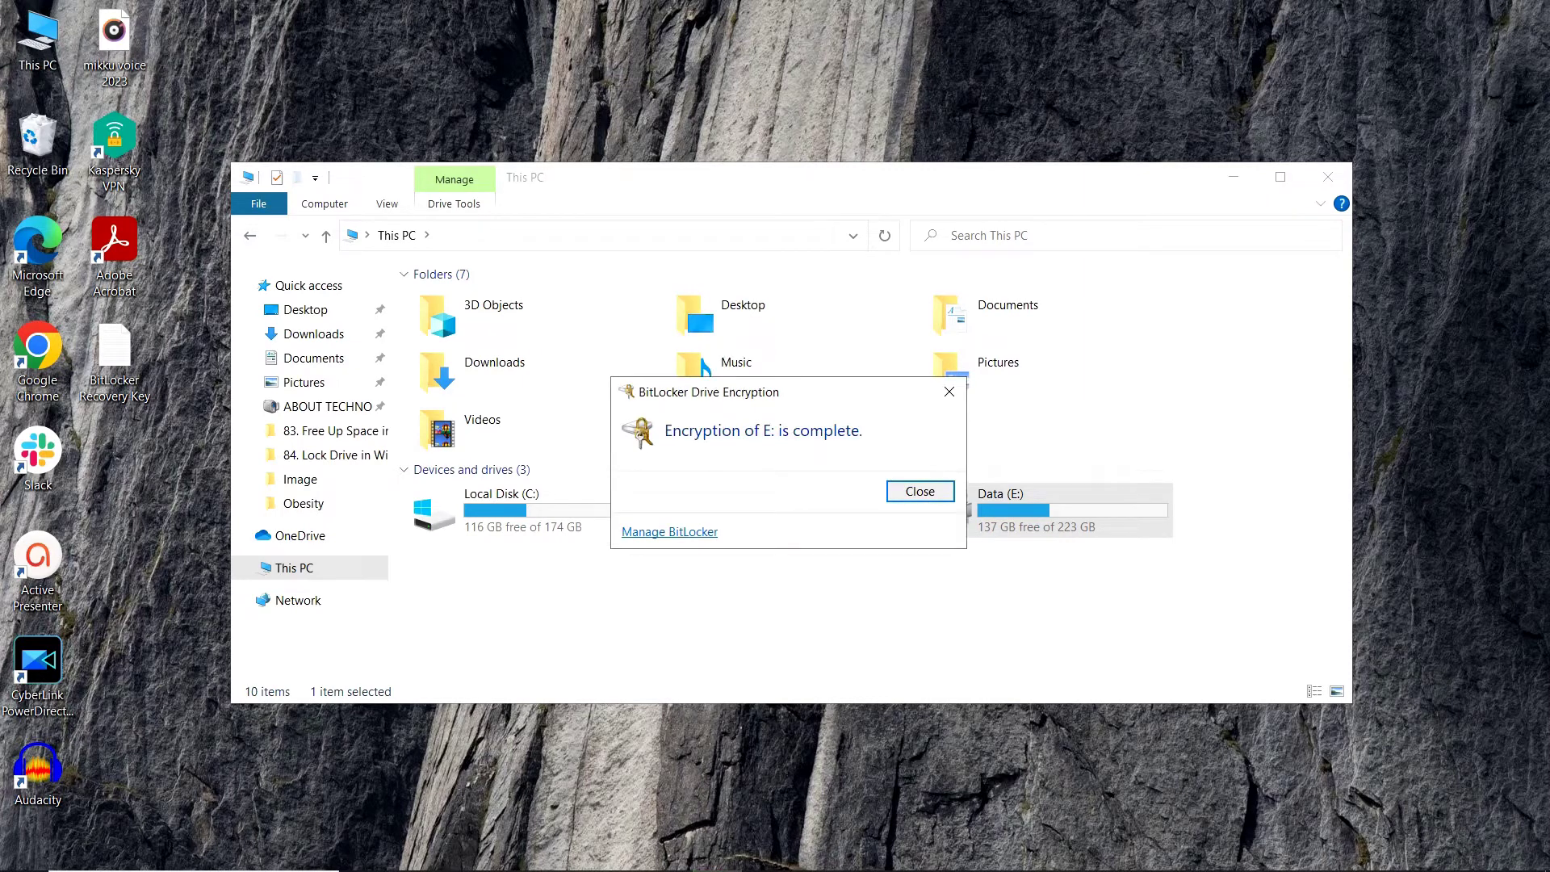
key(Return)
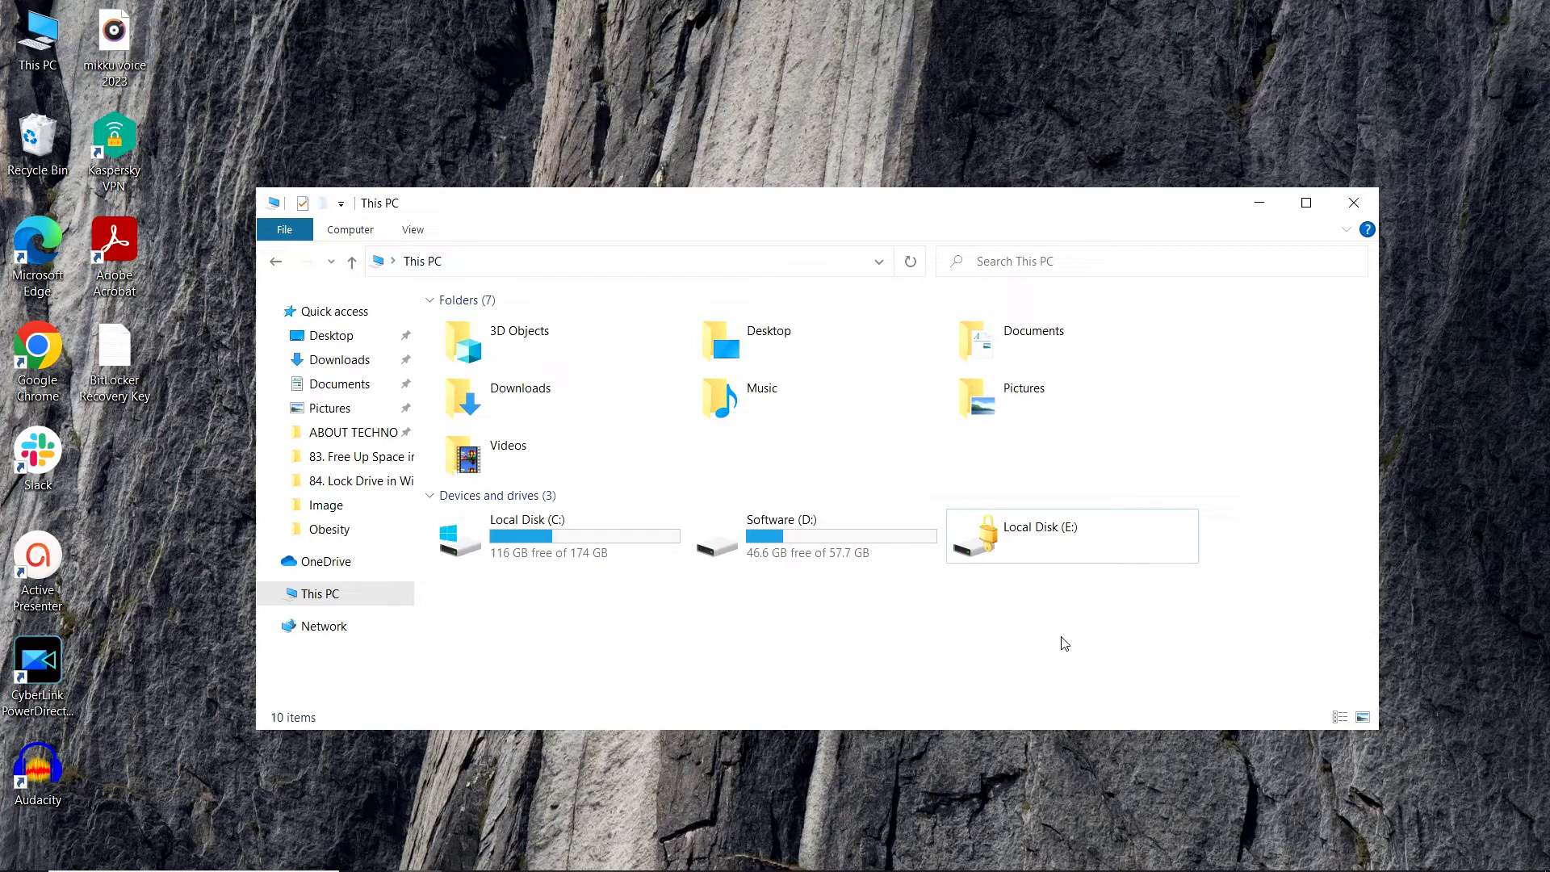
double_click(1032, 561)
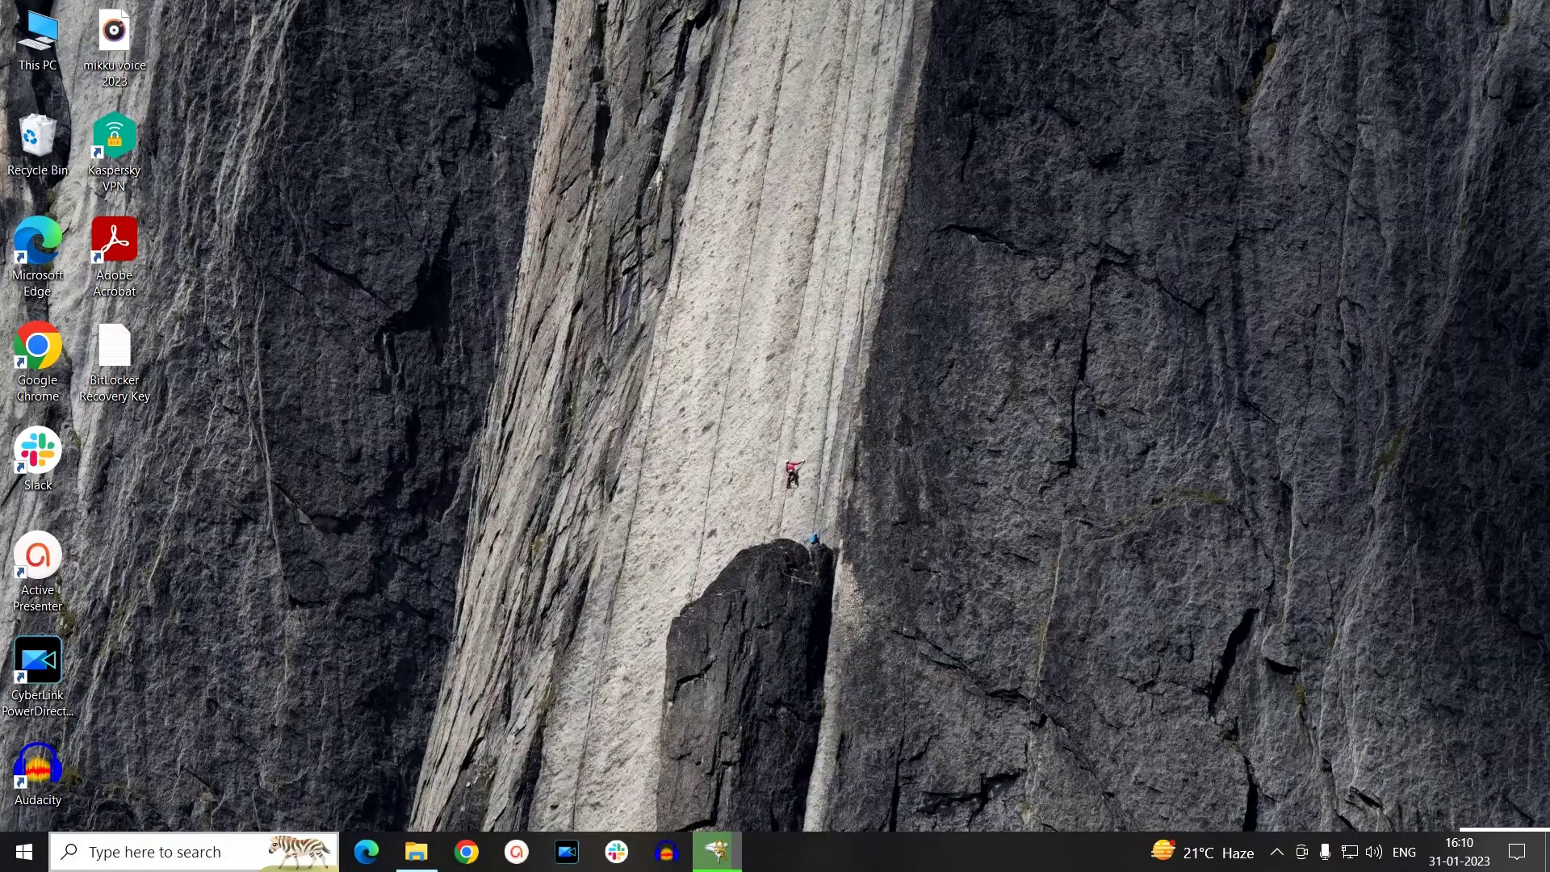
- Search 'edit gr' in Windows Search and launch the Edit group policy result
click(218, 852)
text(edit)
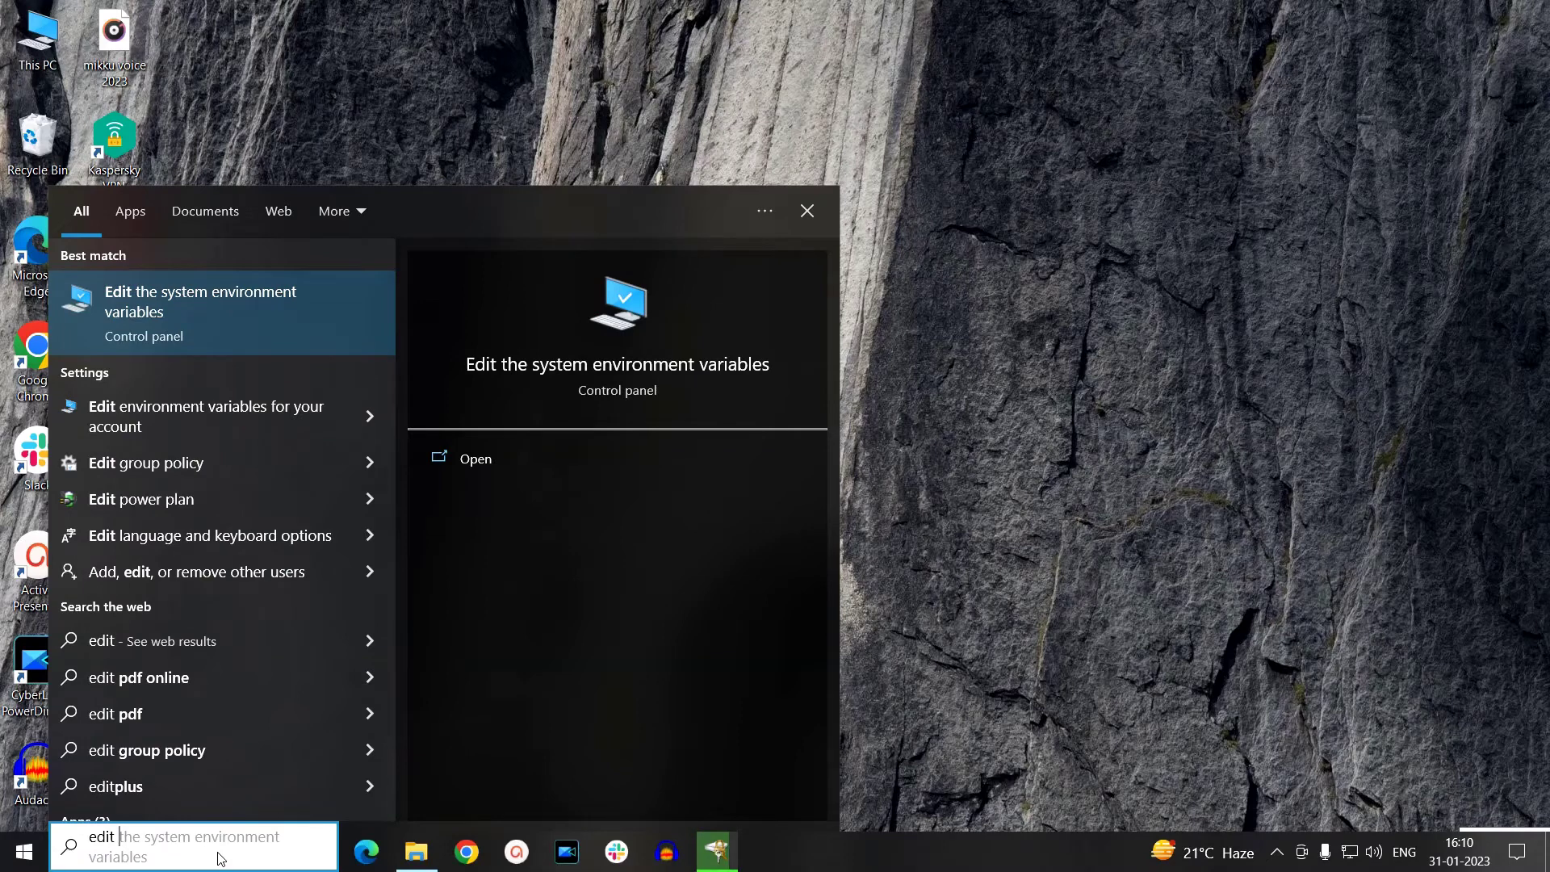
text( gr)
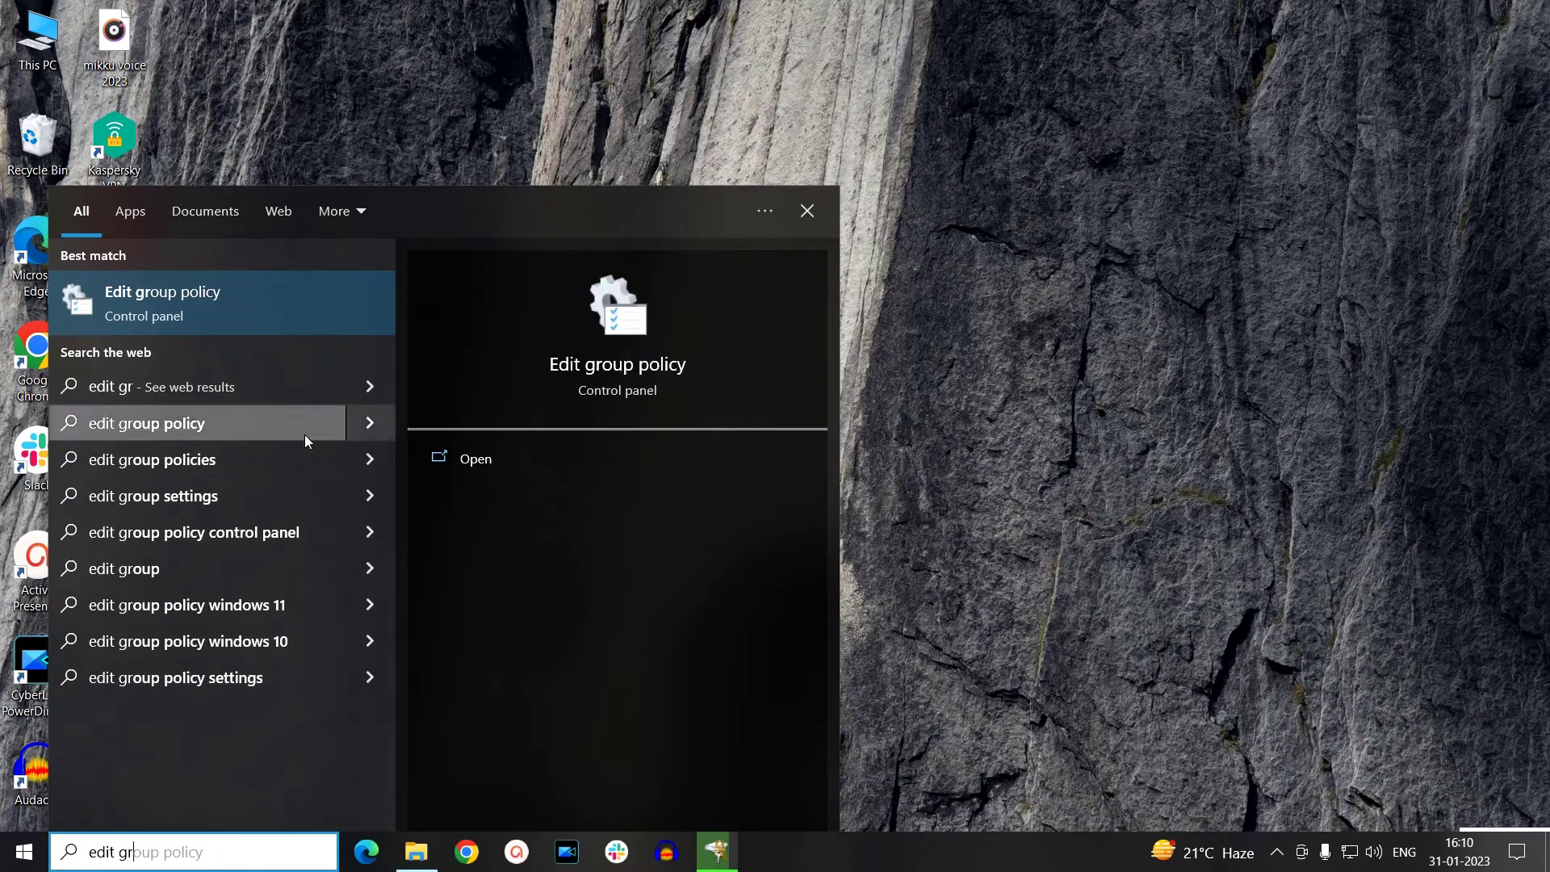
click(217, 323)
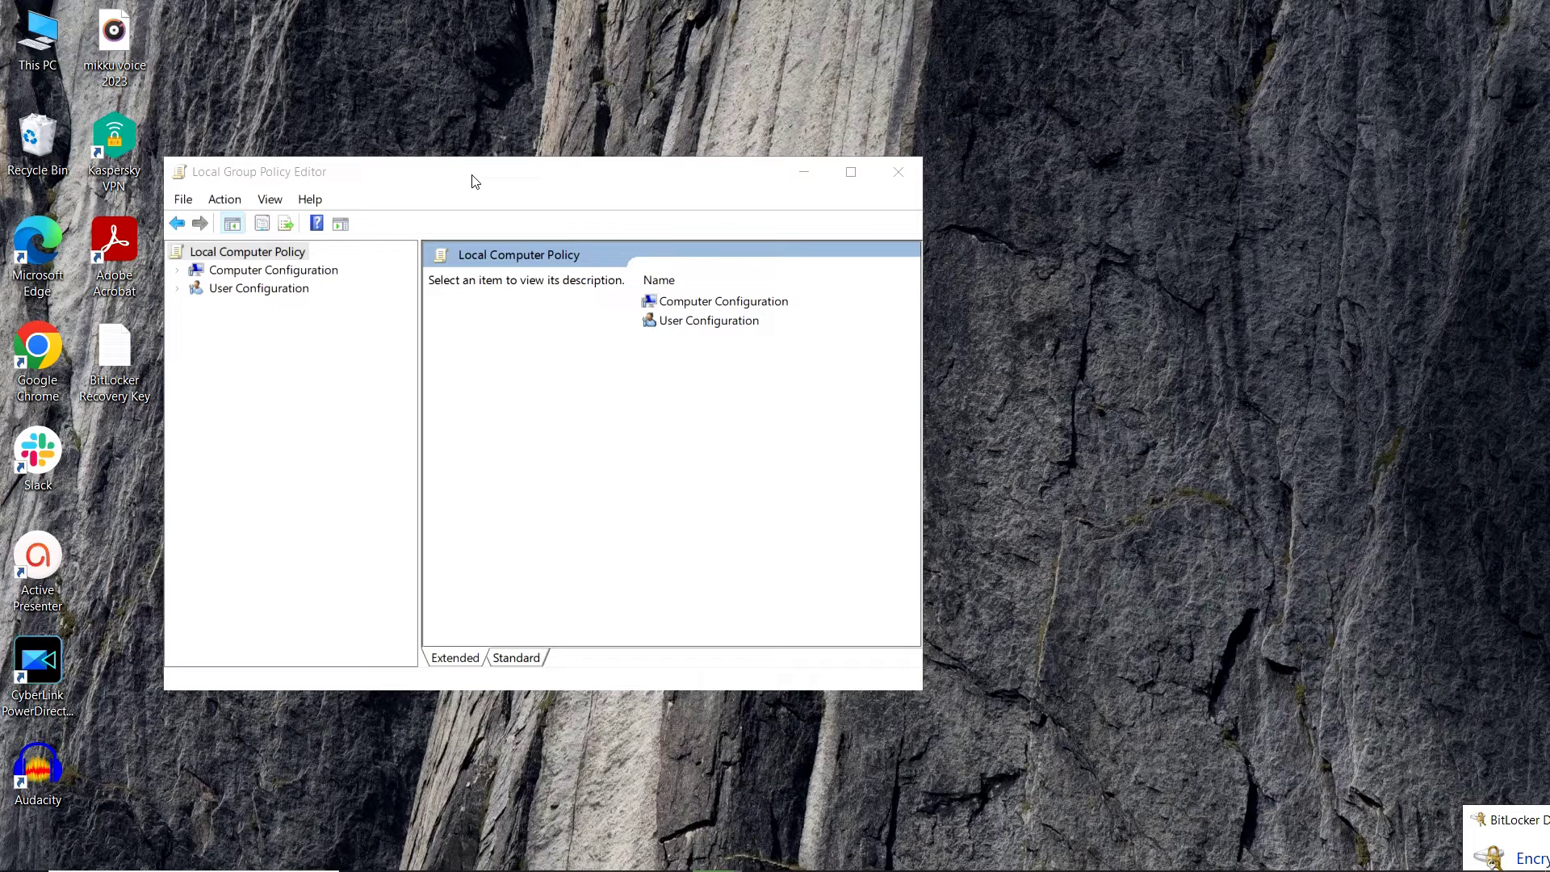
- Navigate to User Configuration > Administrative Templates > Windows Components > File Explorer policies
click(178, 289)
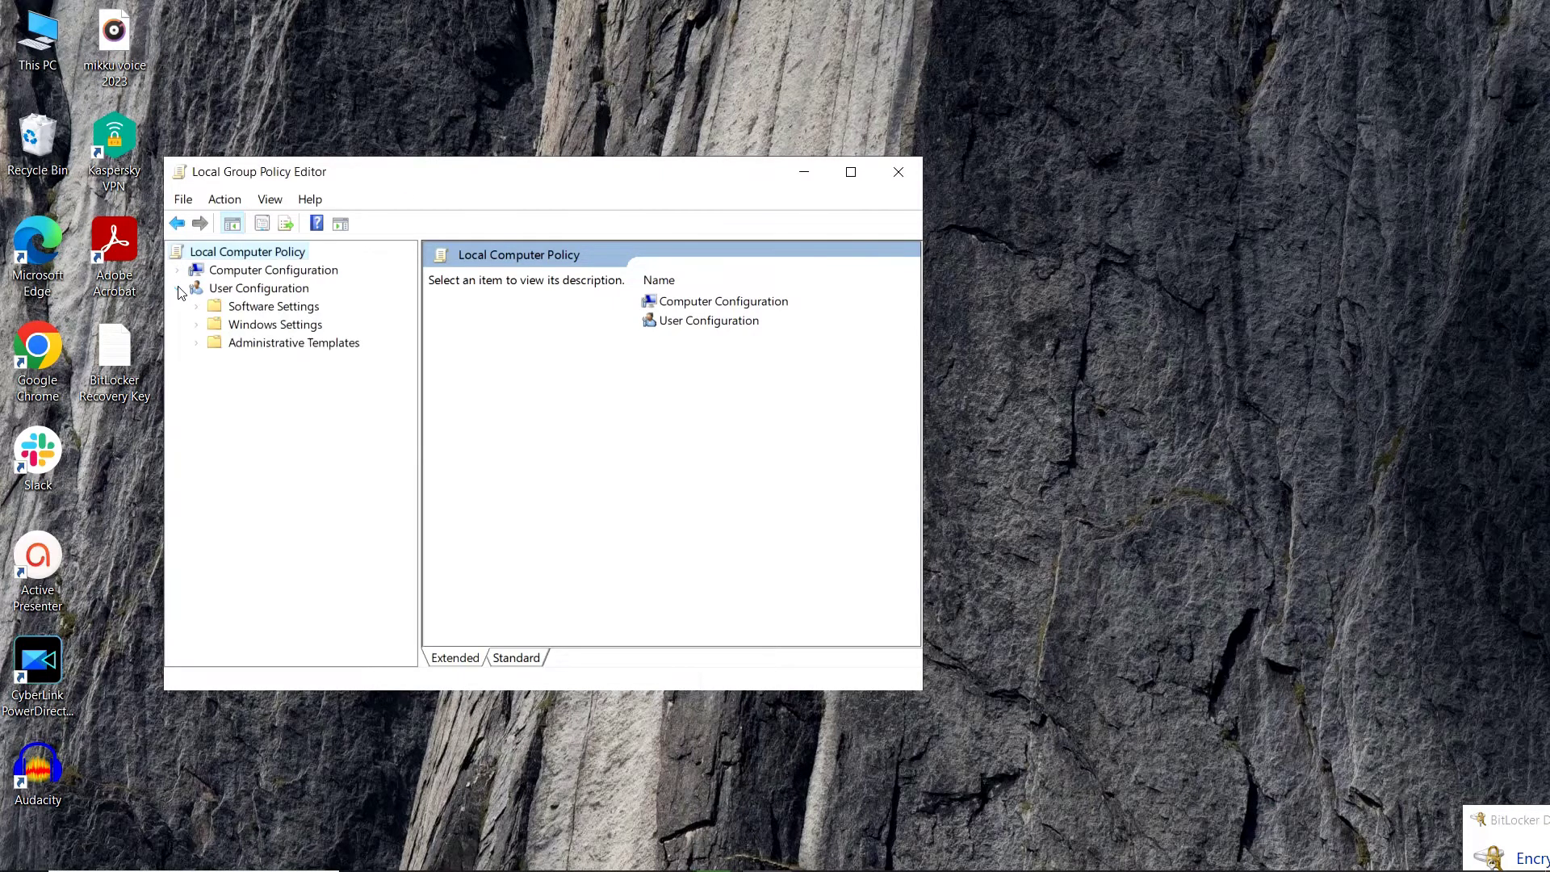
click(197, 344)
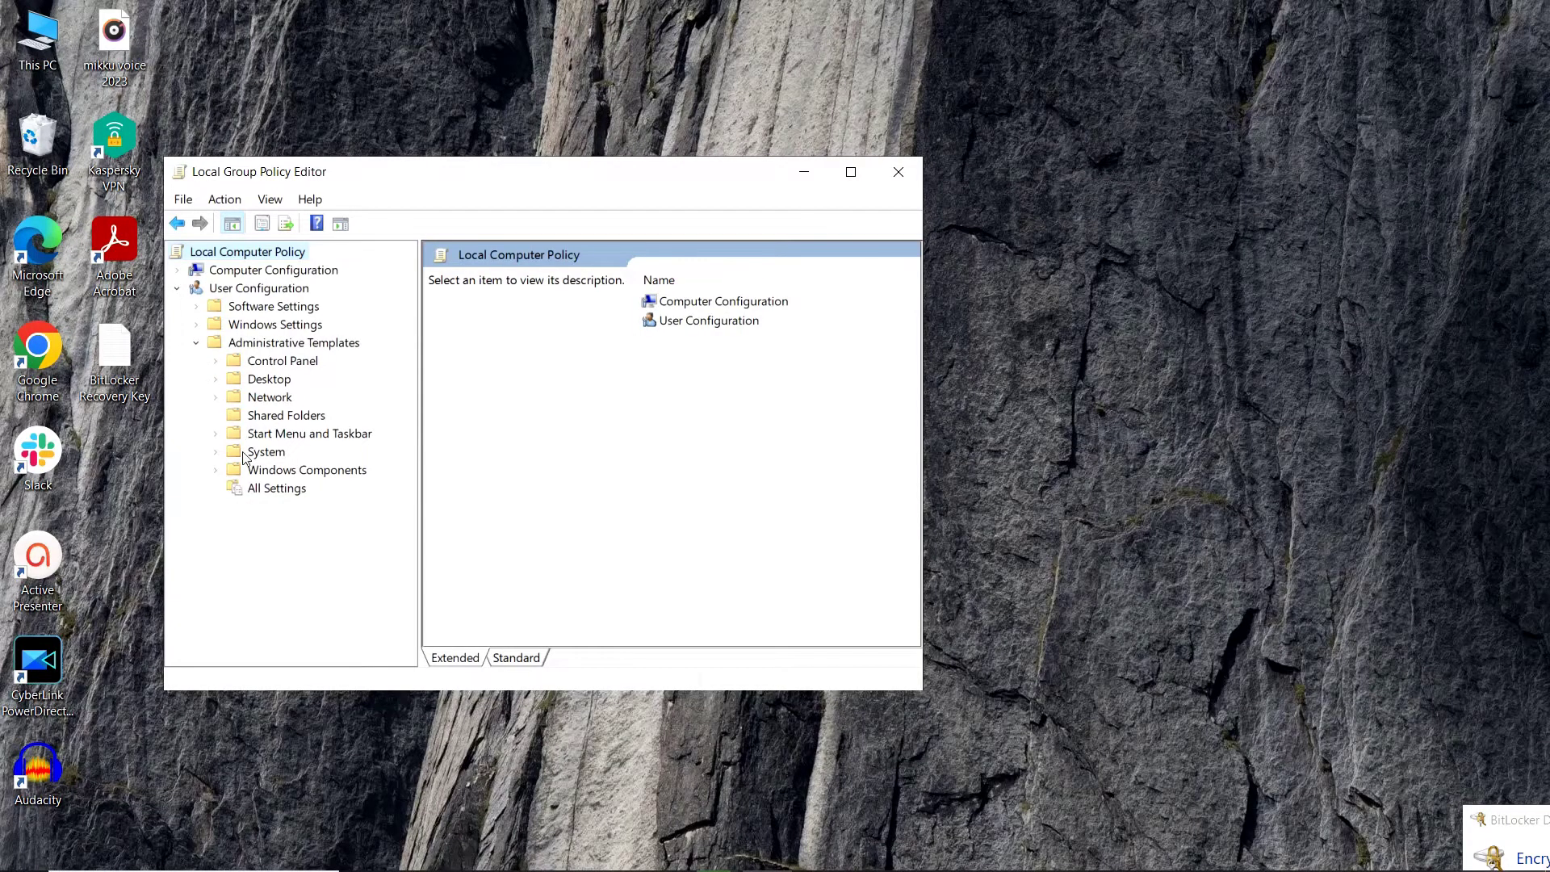
click(233, 472)
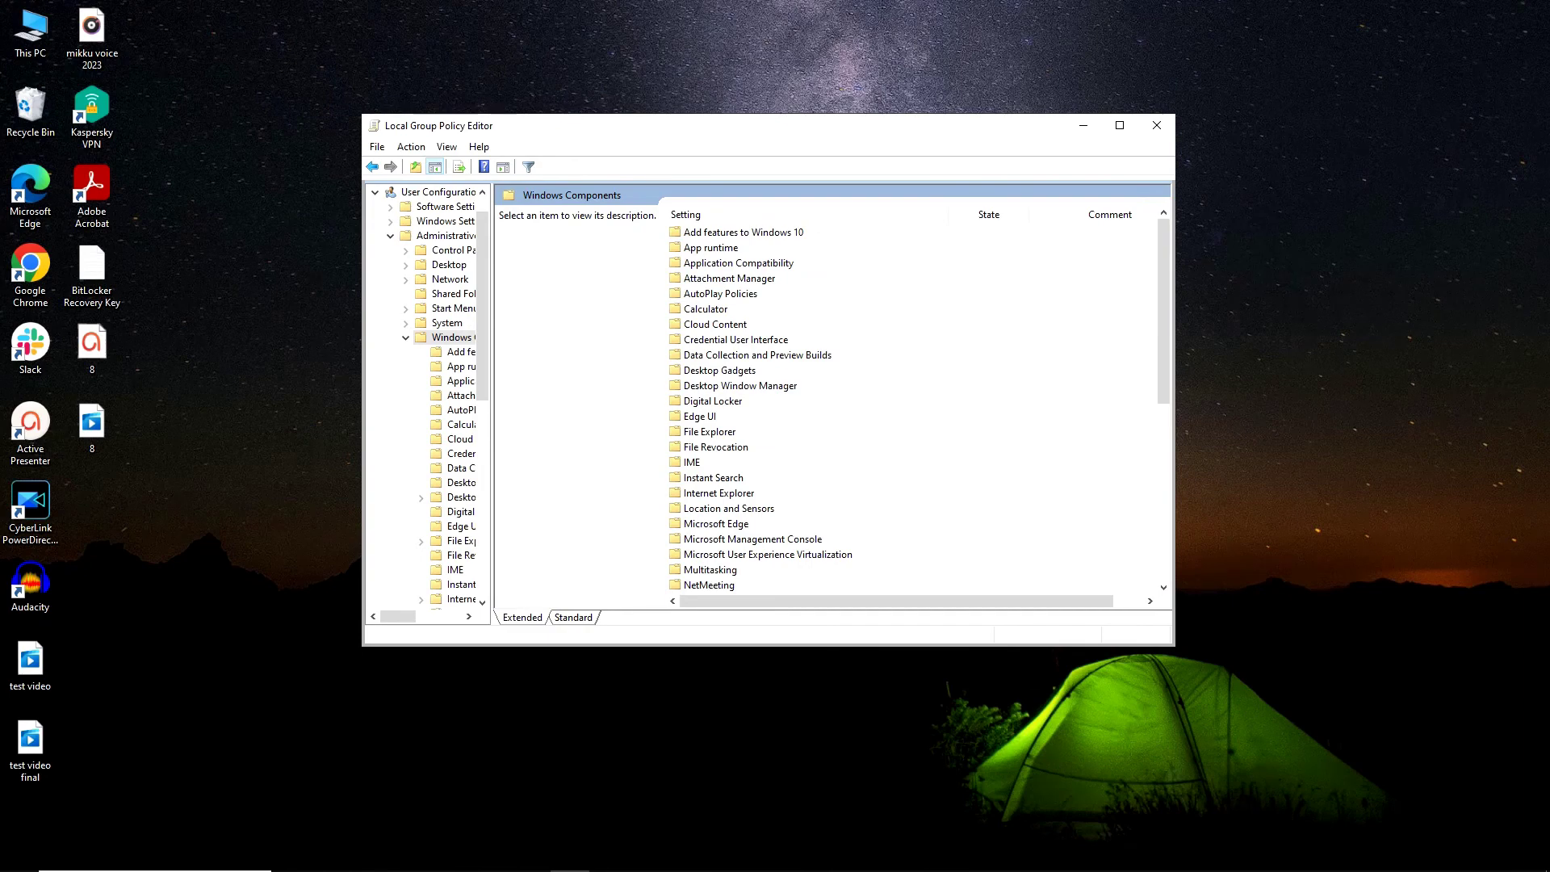
click(710, 431)
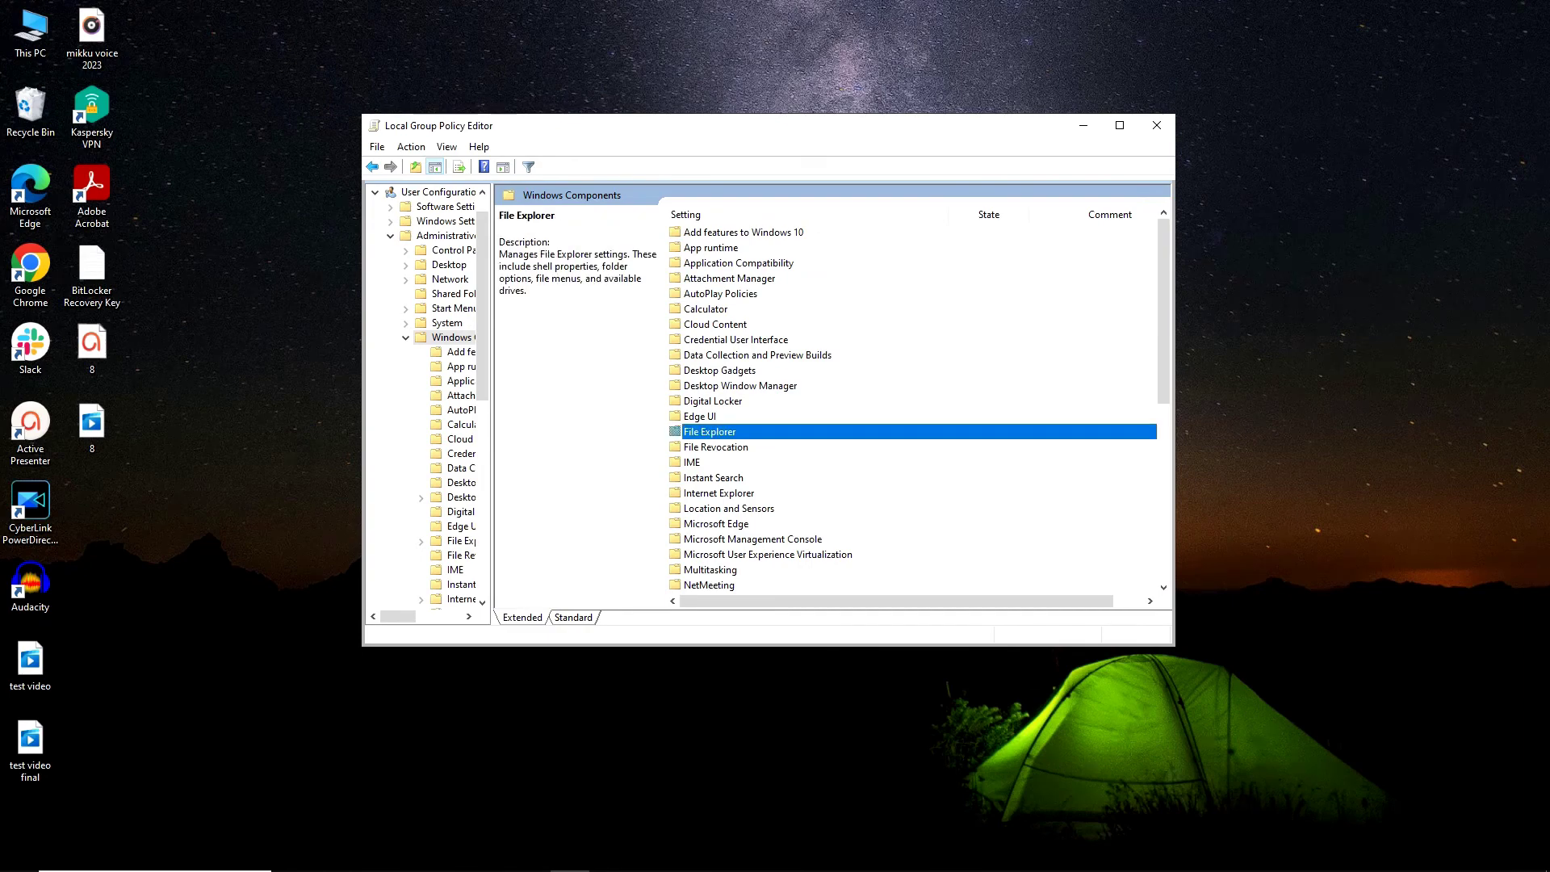
key(Return)
scroll(913, 408, down, 8)
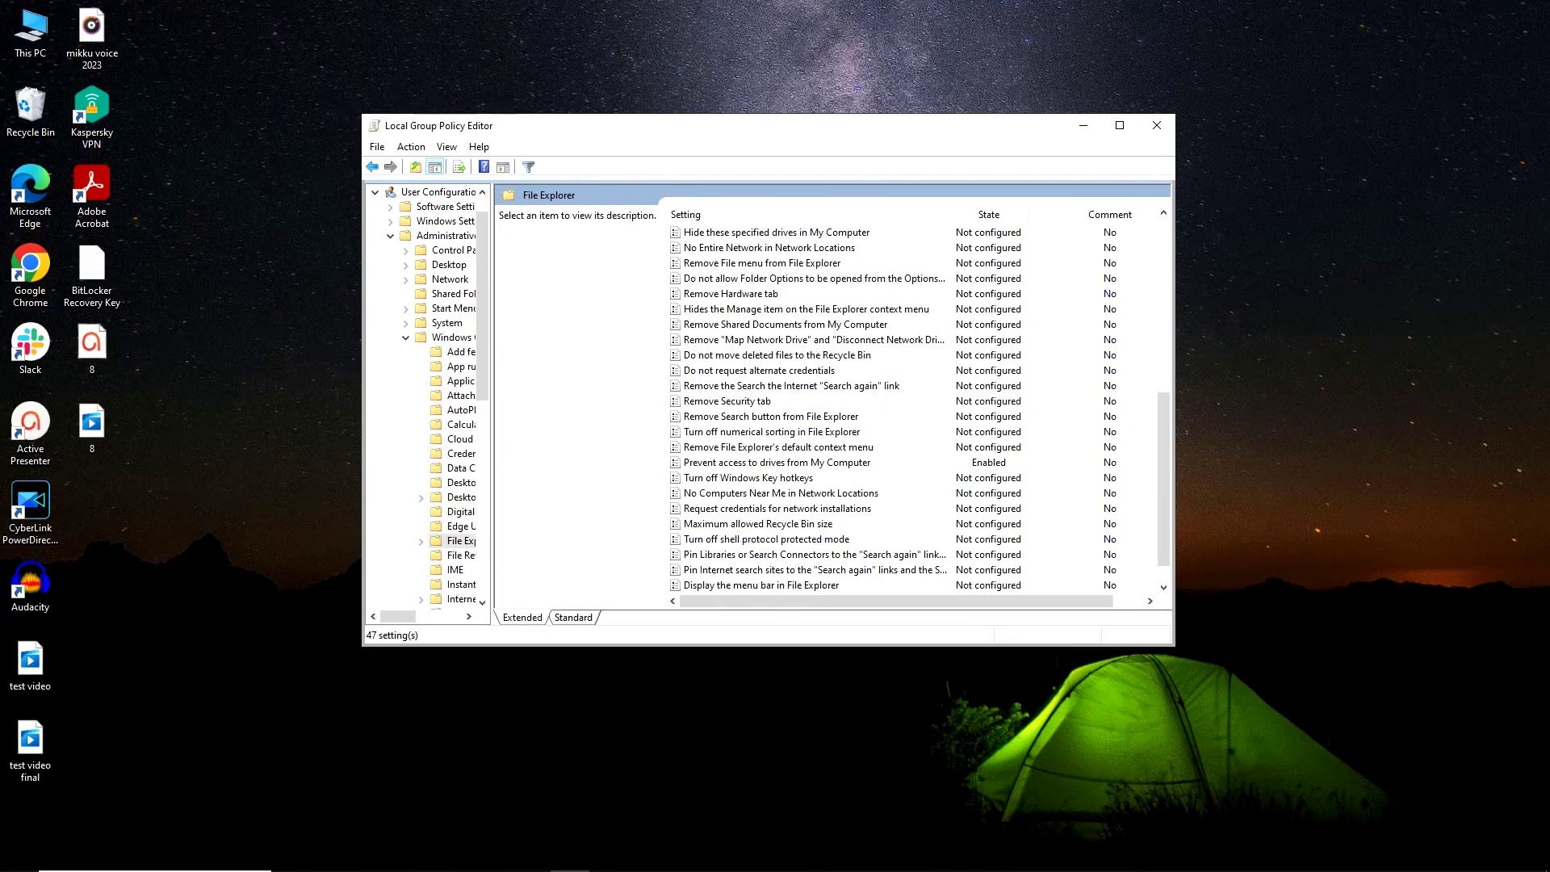
- Enable 'Prevent access to drives from My Computer' with 'Restrict D drive only' and apply it
double_click(776, 461)
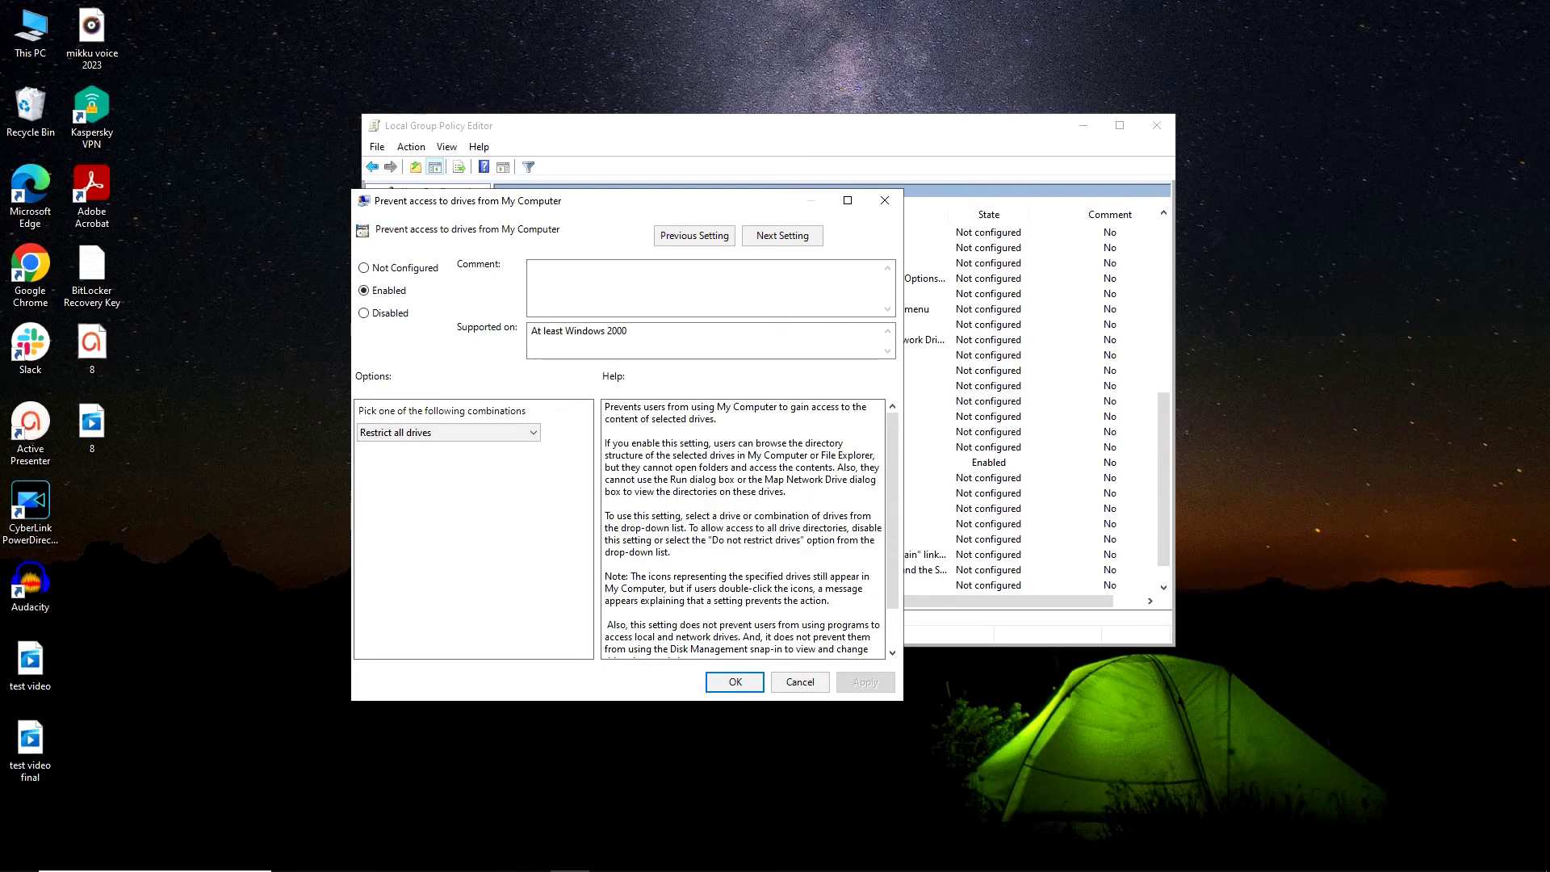
click(448, 433)
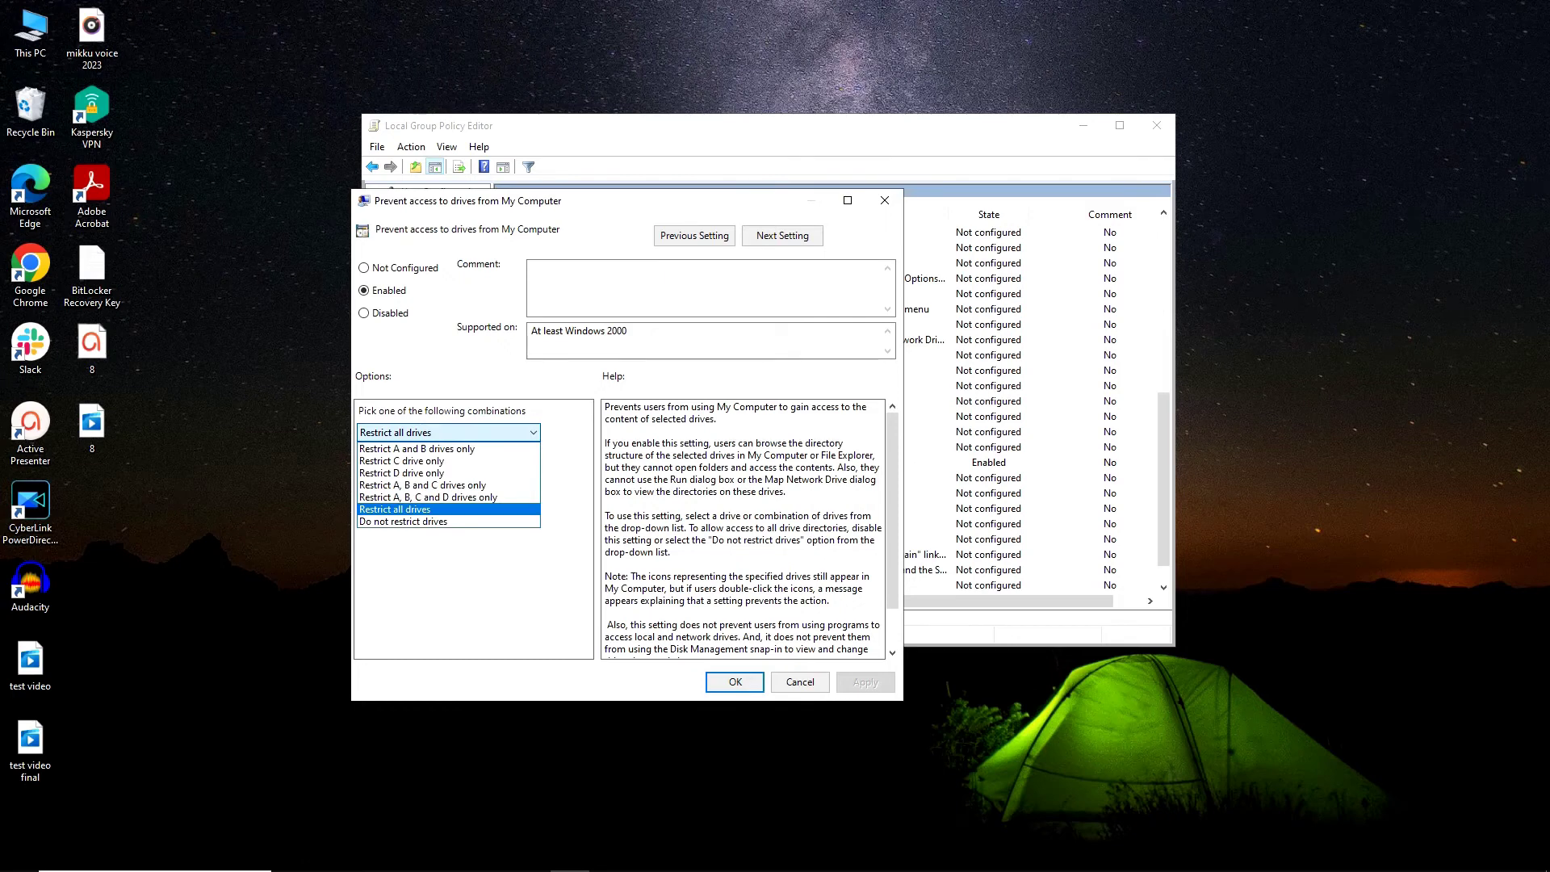
key(Home)
key(Down)
key(Down)
key(Return)
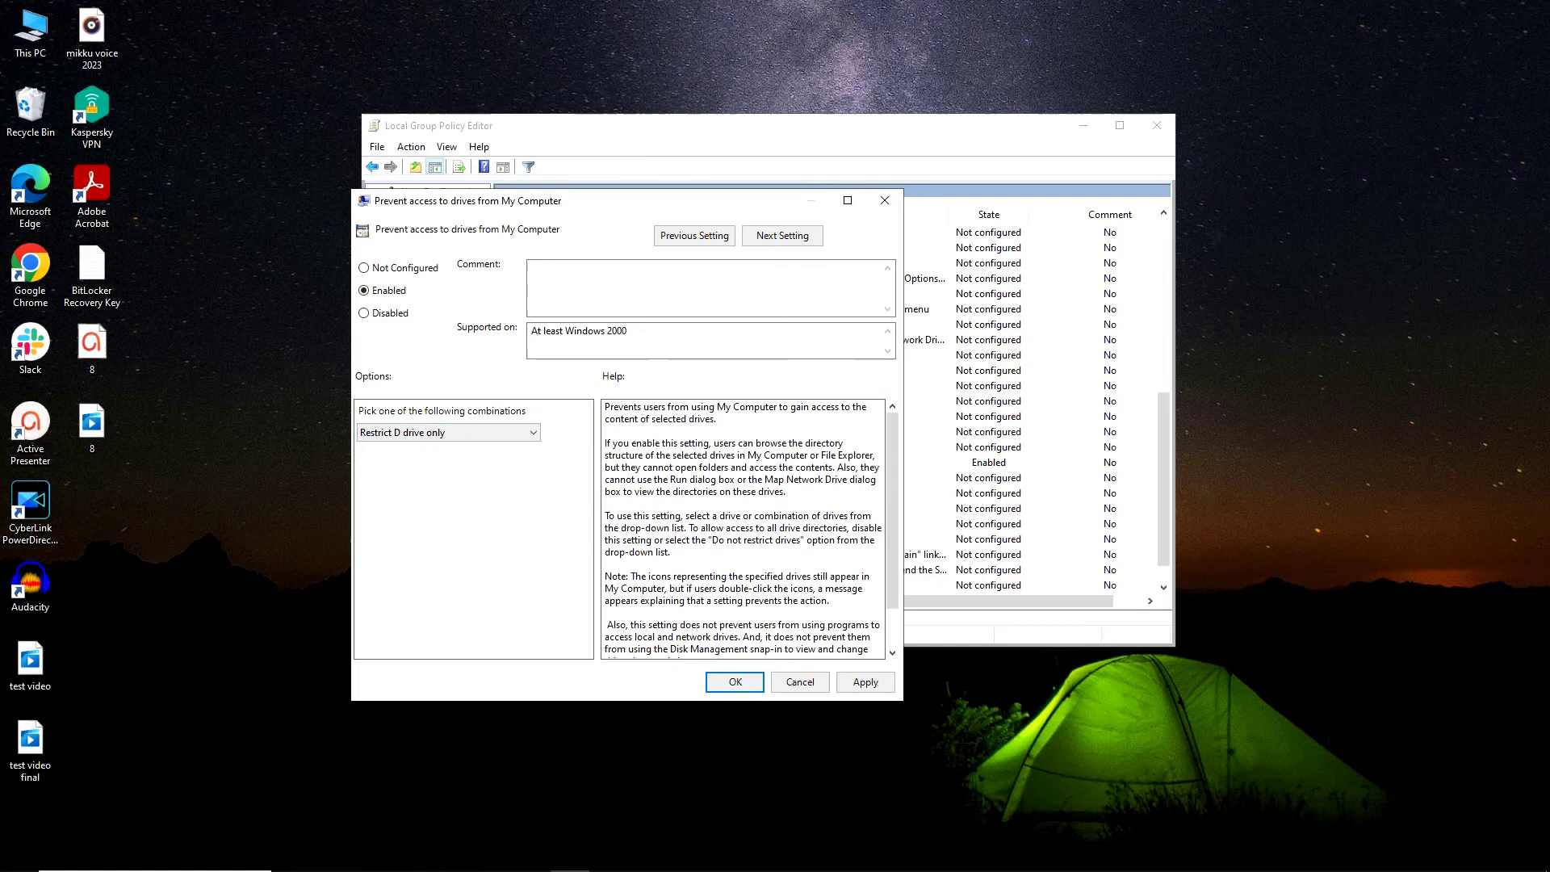
key(alt+a)
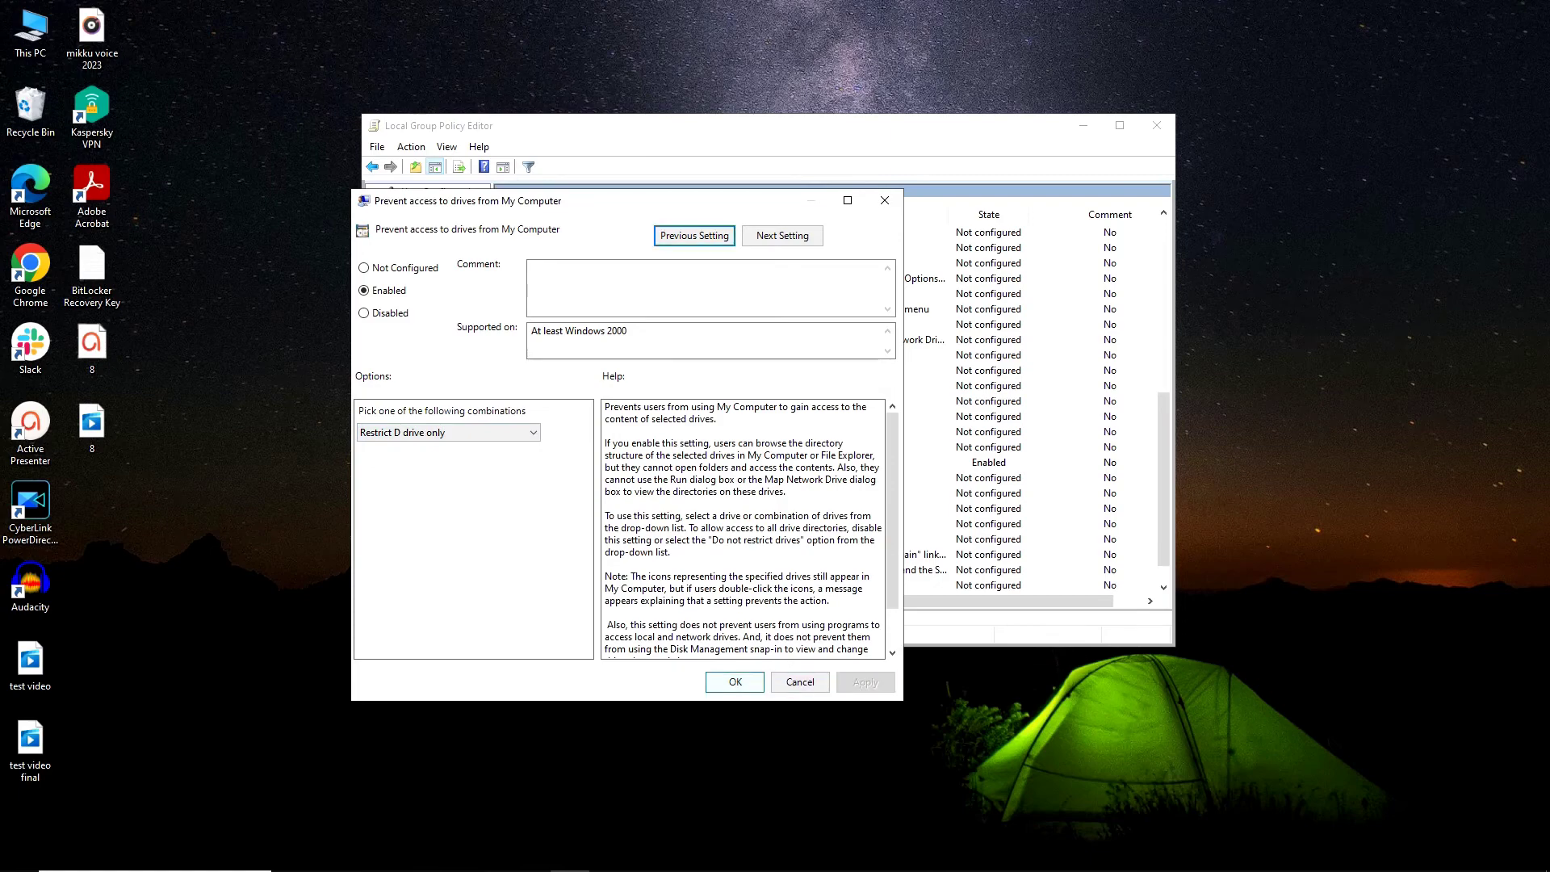
key(Return)
- Open This PC with Win+E, try opening Software (D:), and dismiss the Restrictions error
key(super+e)
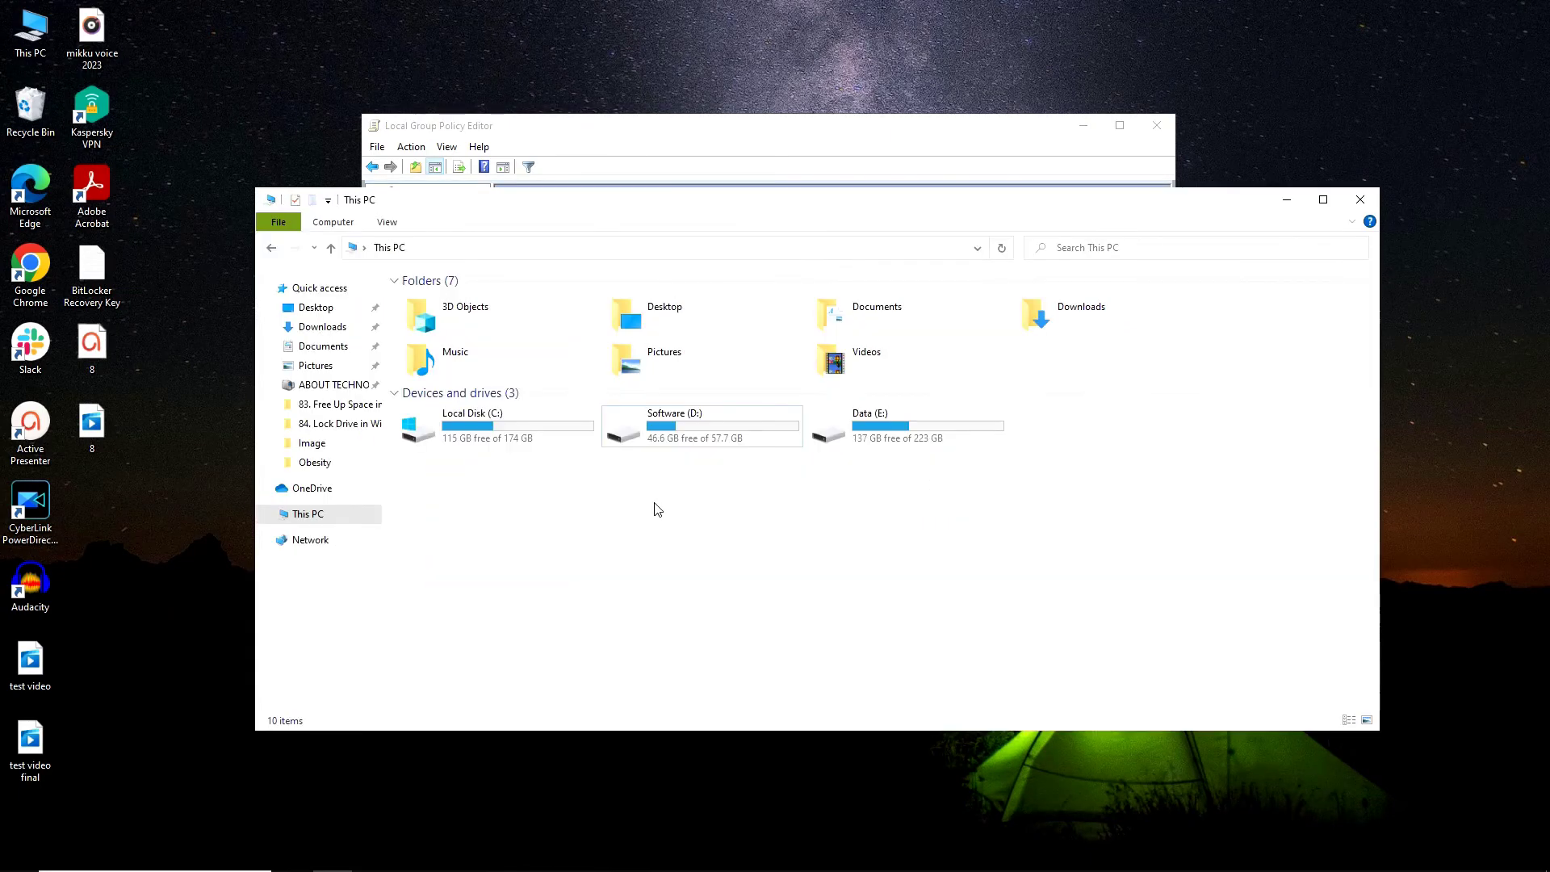
double_click(708, 436)
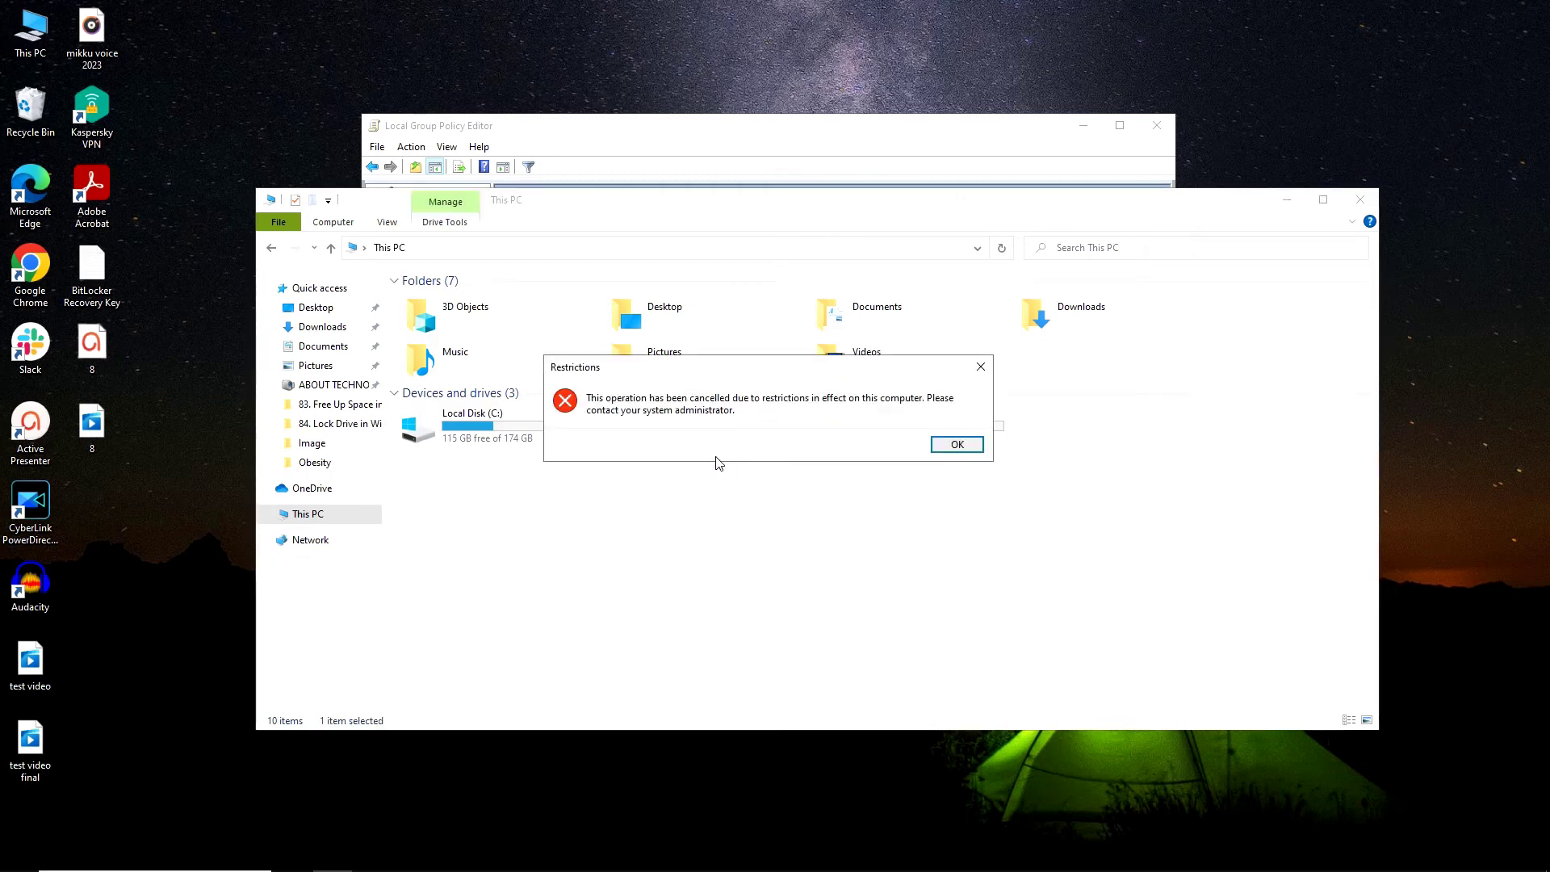
click(956, 444)
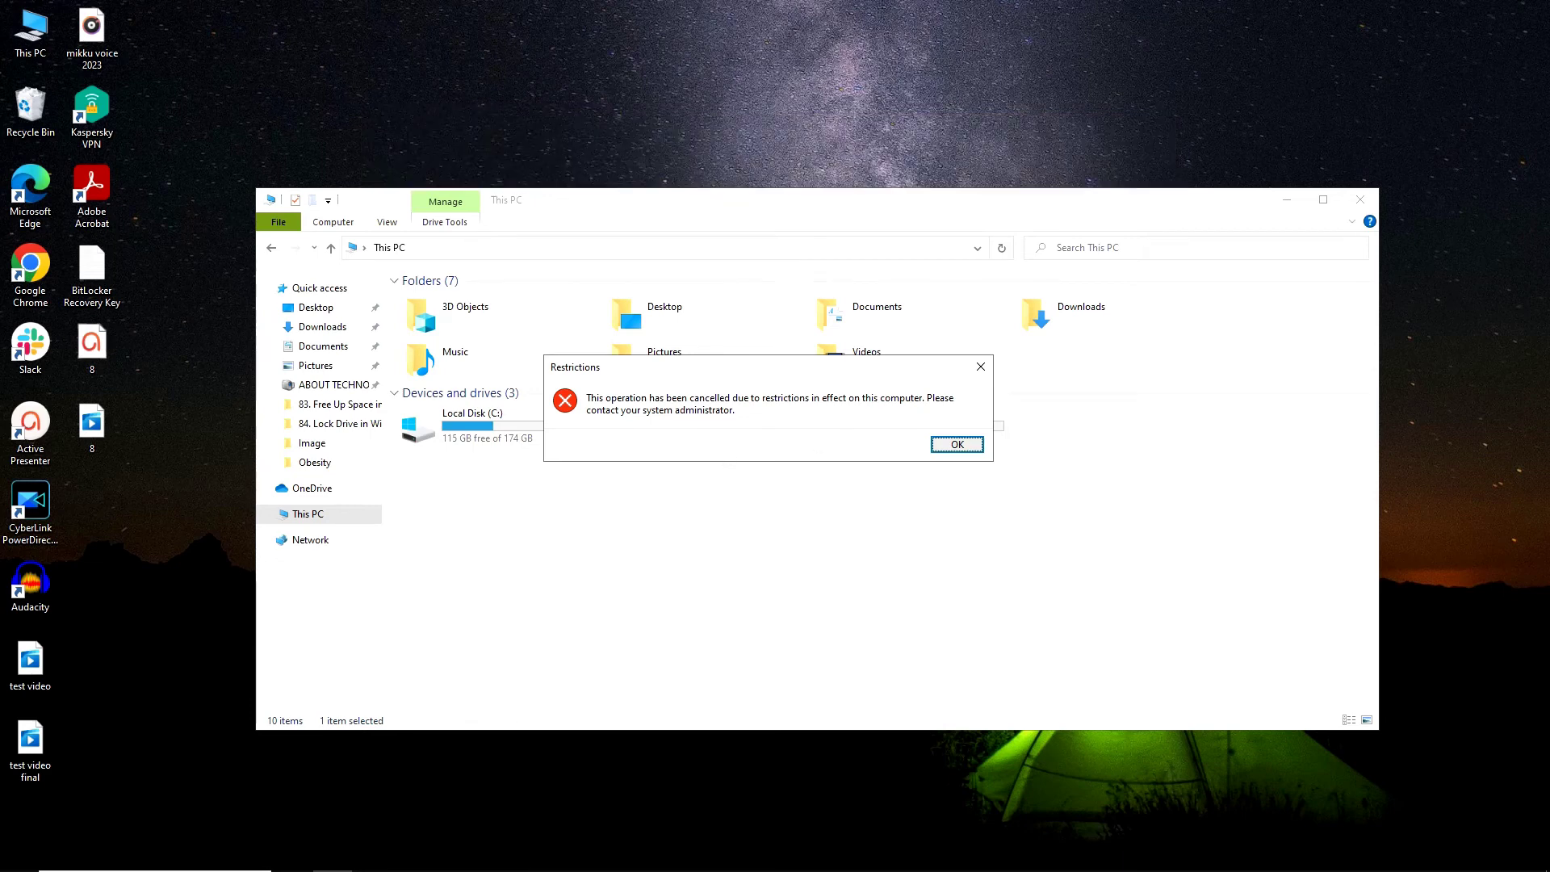